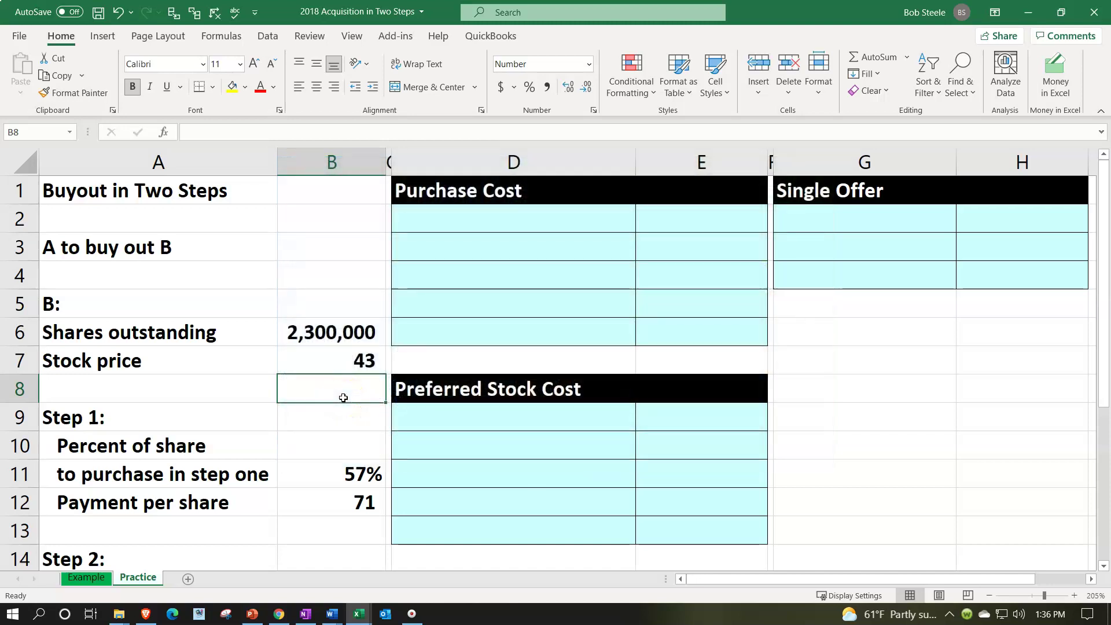
Step: Go through the share data in columns A and B, ending on the empty cell B8
{"action": "left_click", "coordinate": [338, 401]}
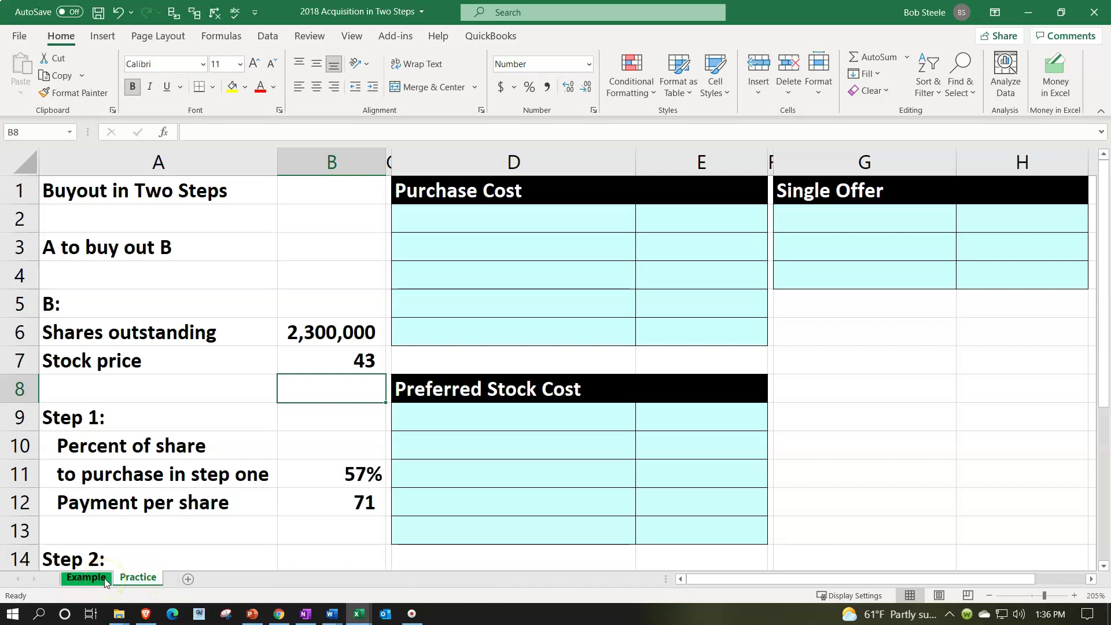
{"action": "left_click", "coordinate": [177, 401]}
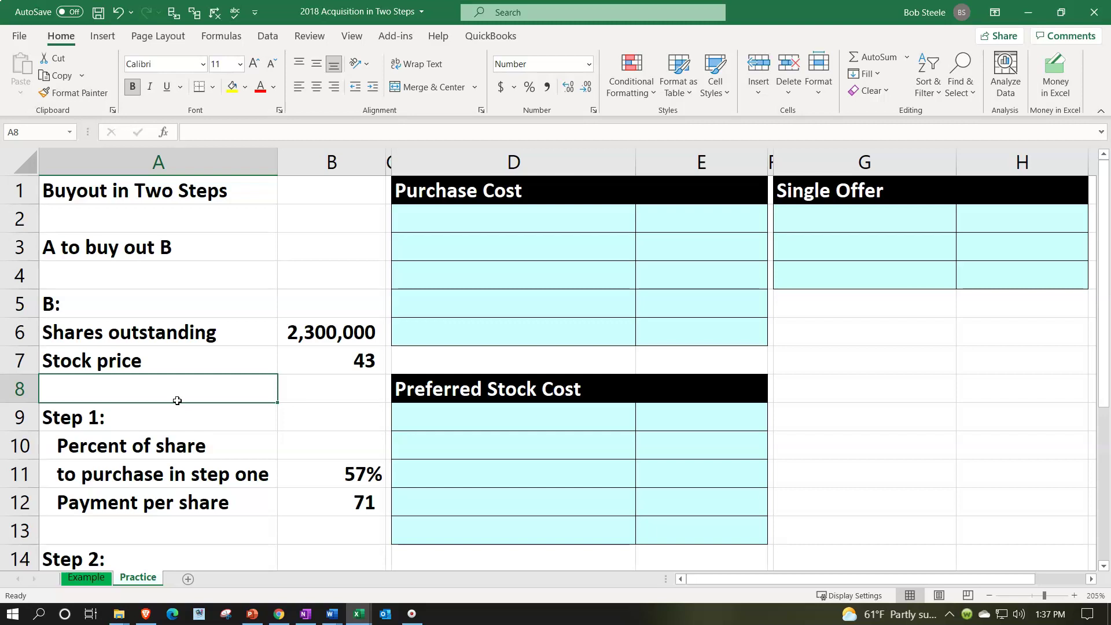
{"action": "left_click", "coordinate": [145, 273]}
{"action": "left_click", "coordinate": [144, 313]}
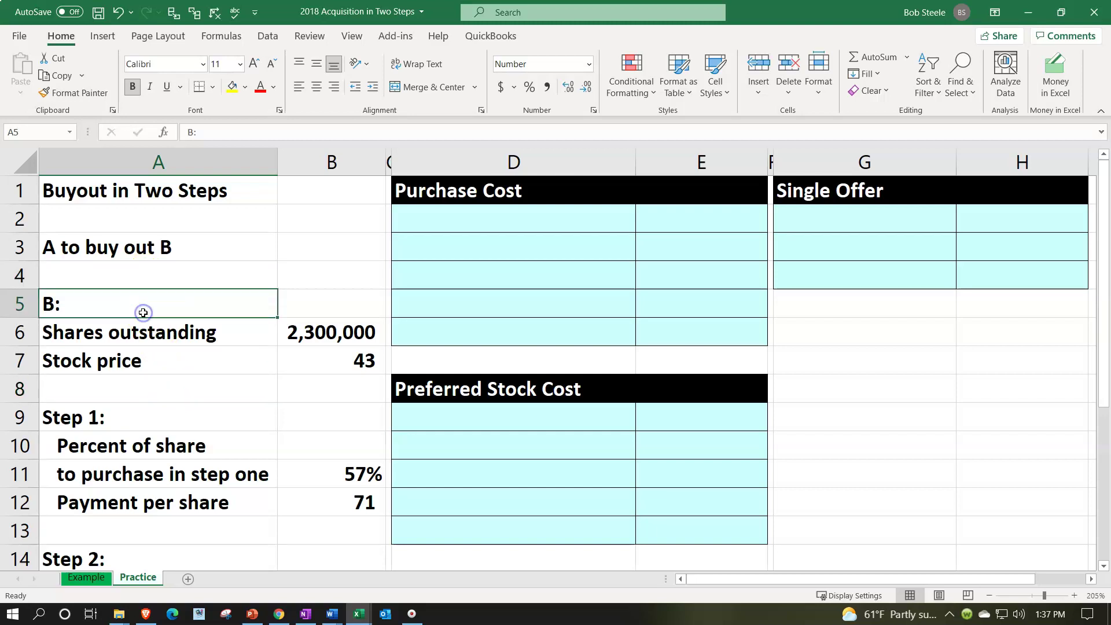
{"action": "key", "text": "Down"}
{"action": "key", "text": "Right"}
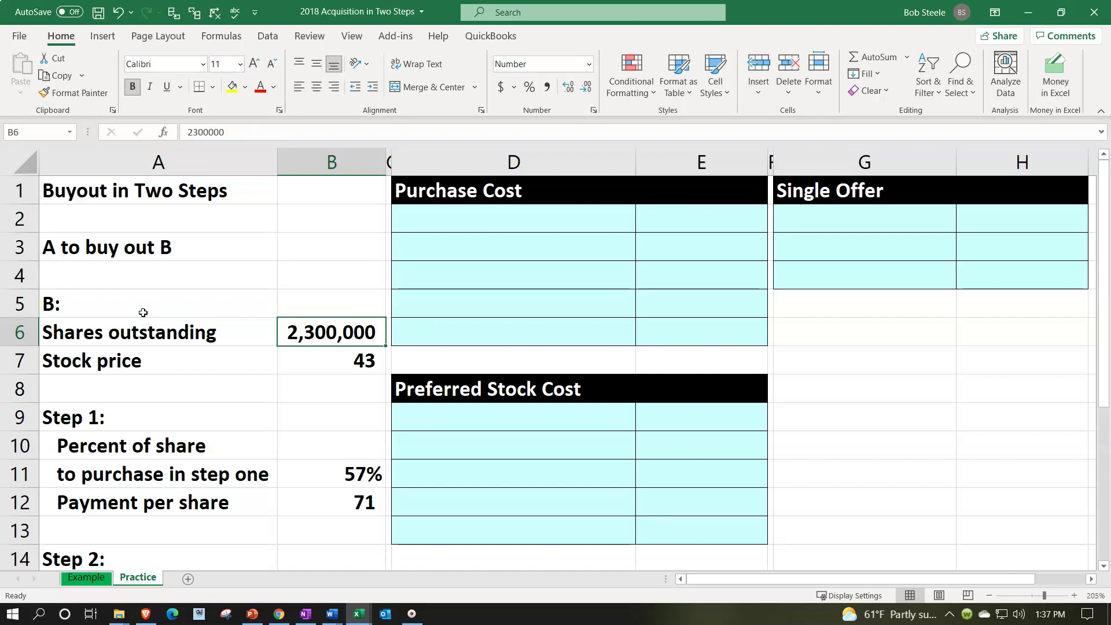
{"action": "key", "text": "Down"}
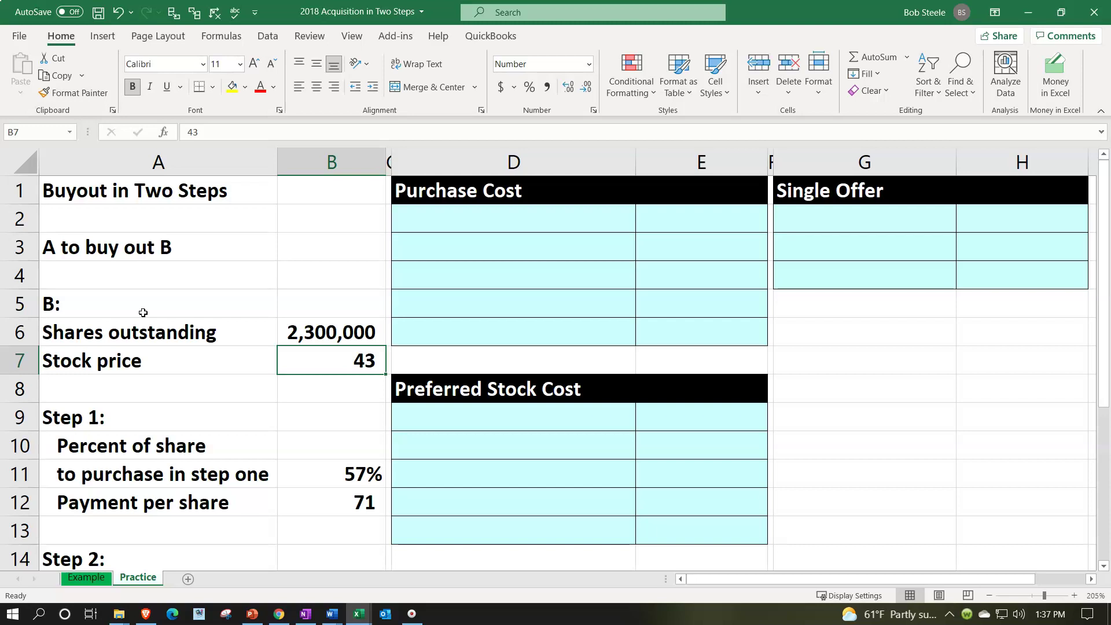
{"action": "key", "text": "Return"}
Step: Enter =B6*B7 in B8 and widen column B so 98,900,000 fits
{"action": "key", "text": "BackSpace"}
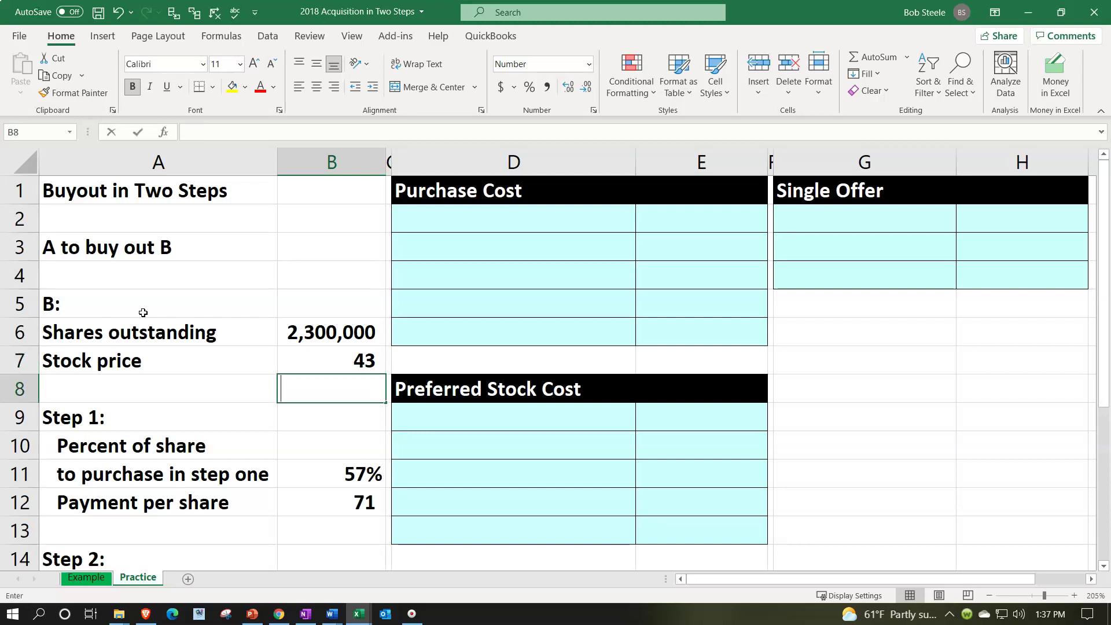
{"action": "type", "text": "="}
{"action": "key", "text": "Up"}
{"action": "key", "text": "Up"}
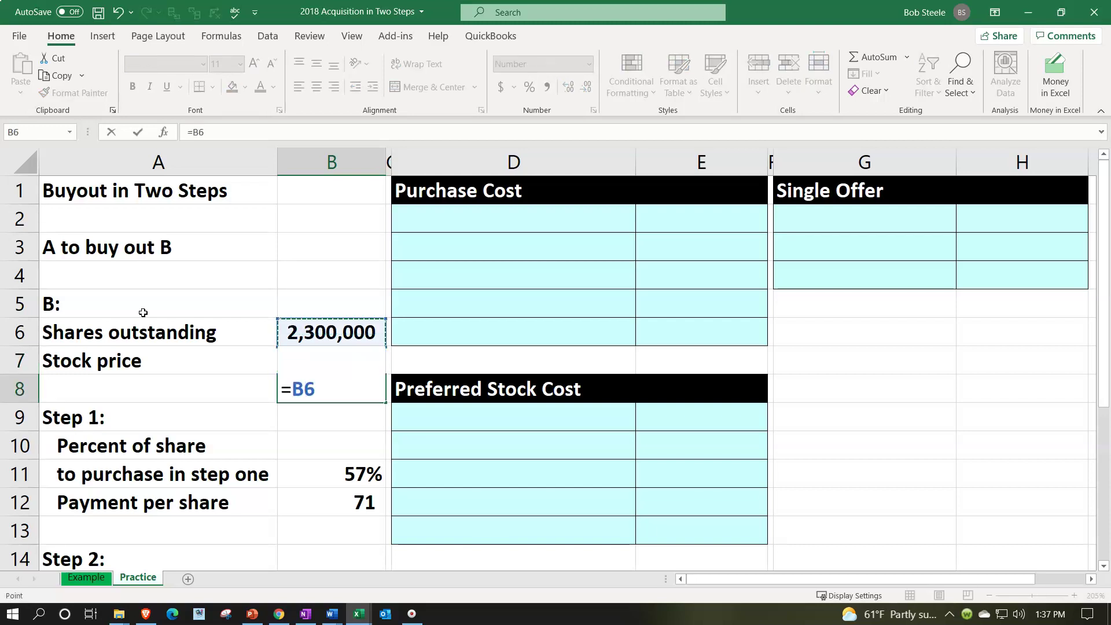
{"action": "type", "text": "*"}
{"action": "key", "text": "Up"}
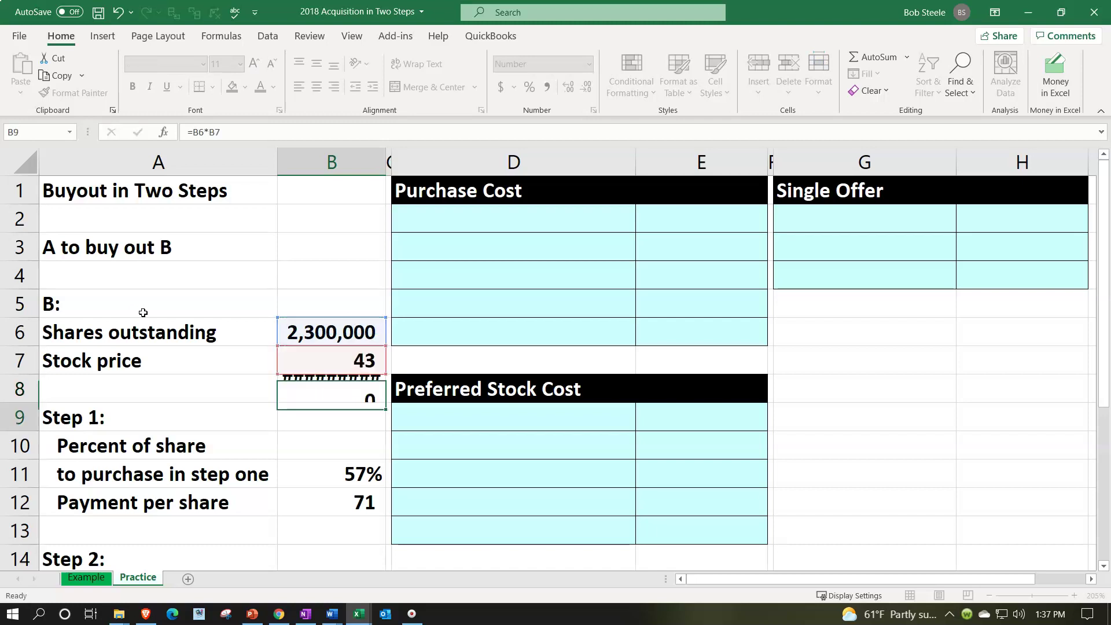
{"action": "key", "text": "Return"}
{"action": "key", "text": "Up"}
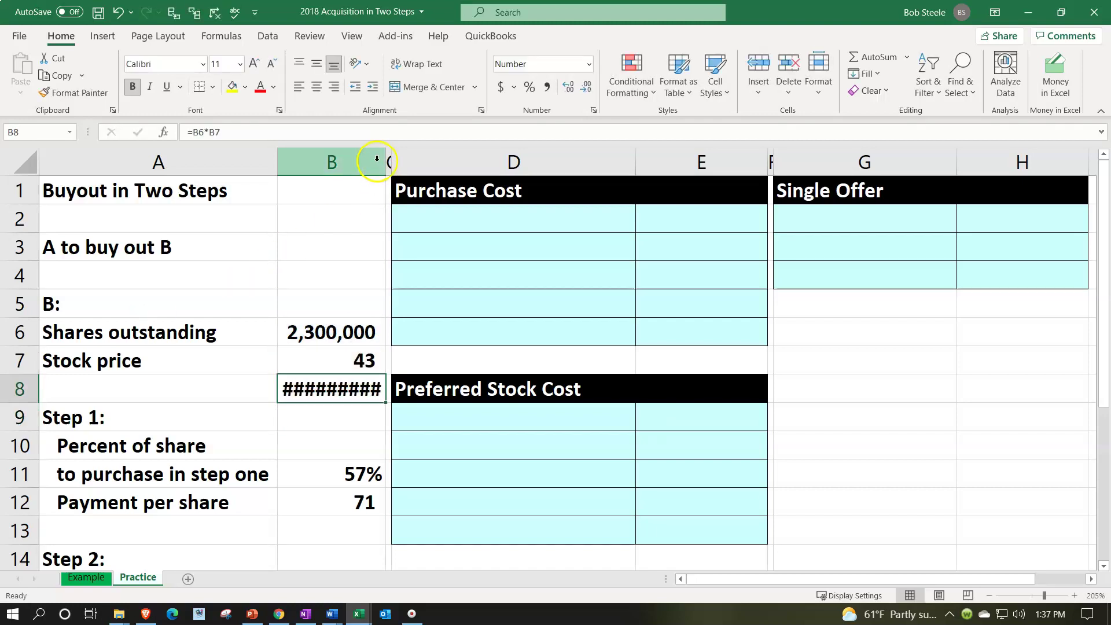
{"action": "left_click_drag", "start_coordinate": [384, 161], "coordinate": [392, 164]}
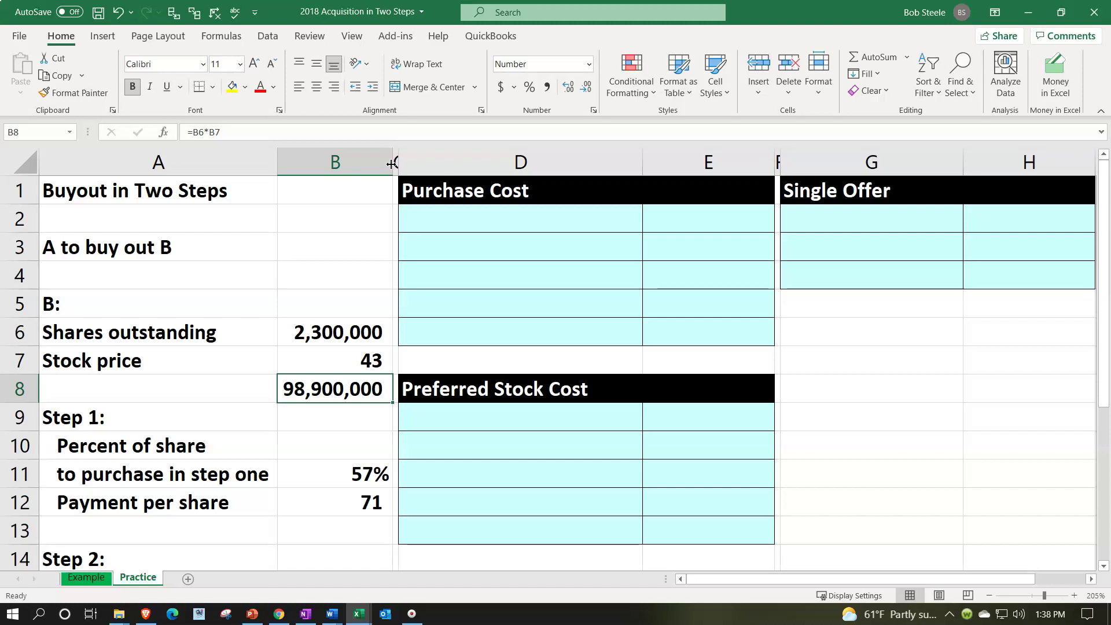
{"action": "key", "text": "Delete"}
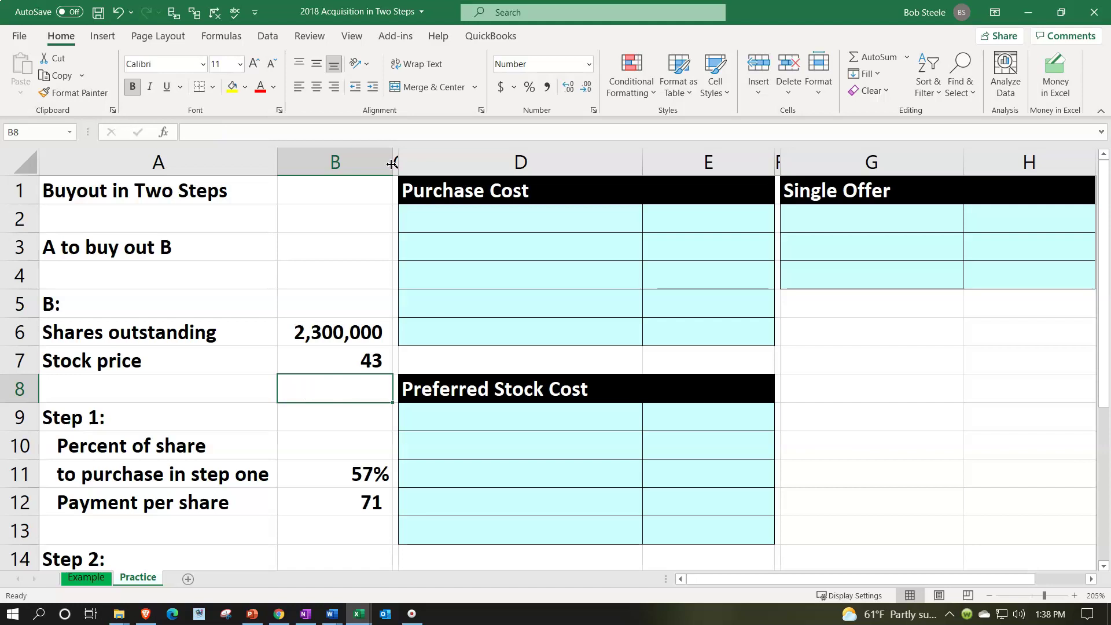
{"action": "scroll", "coordinate": [297, 476], "scroll_direction": "down", "scroll_amount": 1}
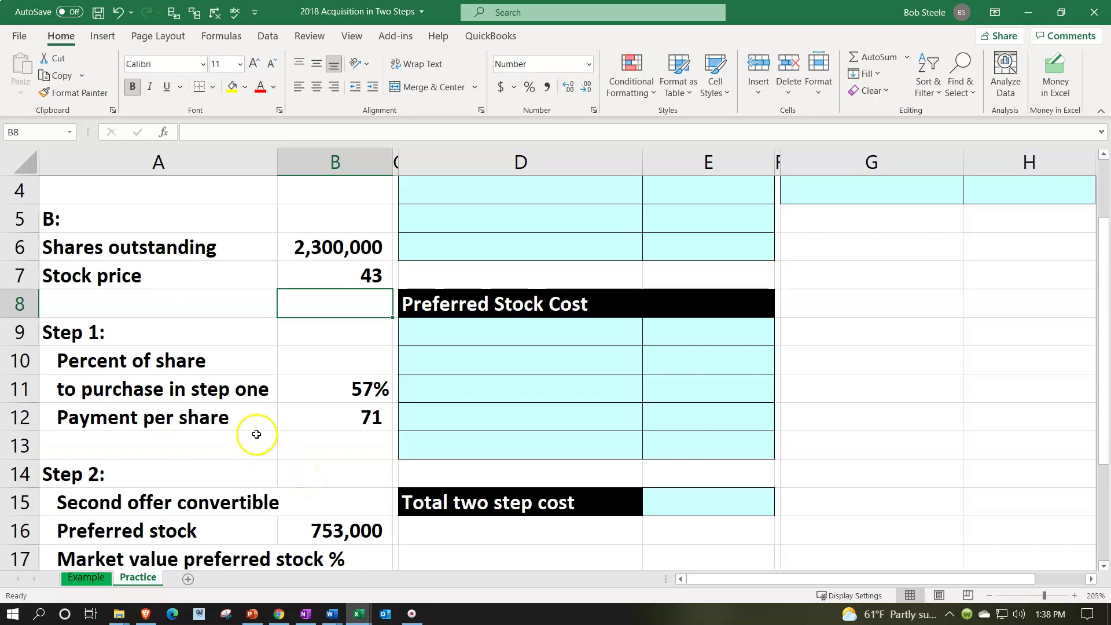
{"action": "left_click", "coordinate": [307, 388]}
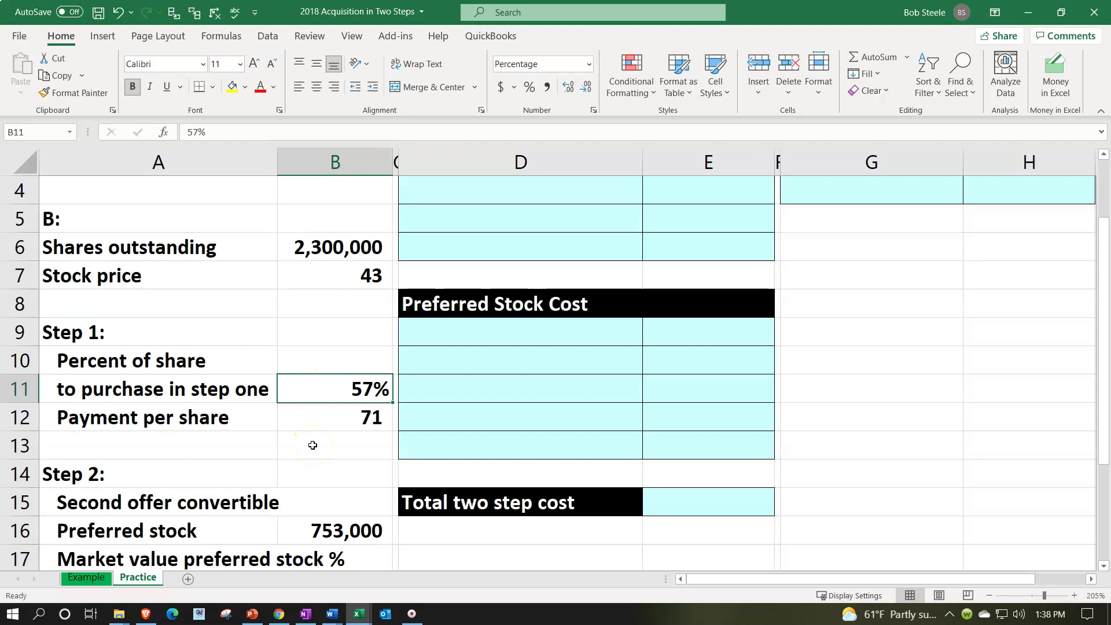
{"action": "key", "text": "Down"}
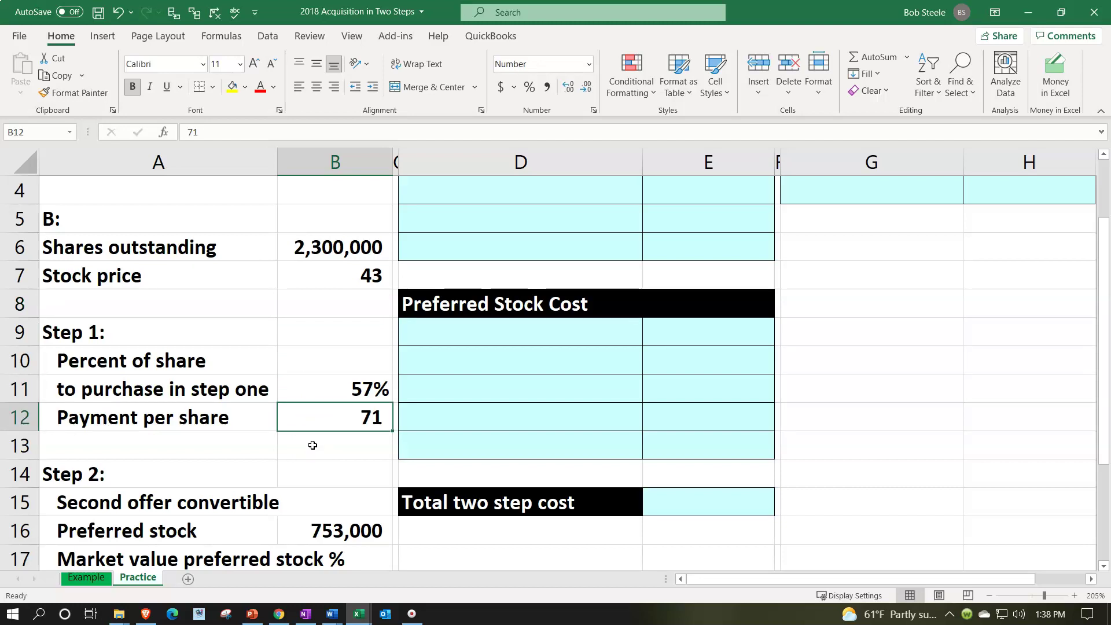
{"action": "key", "text": "Down"}
{"action": "key", "text": "Down"}
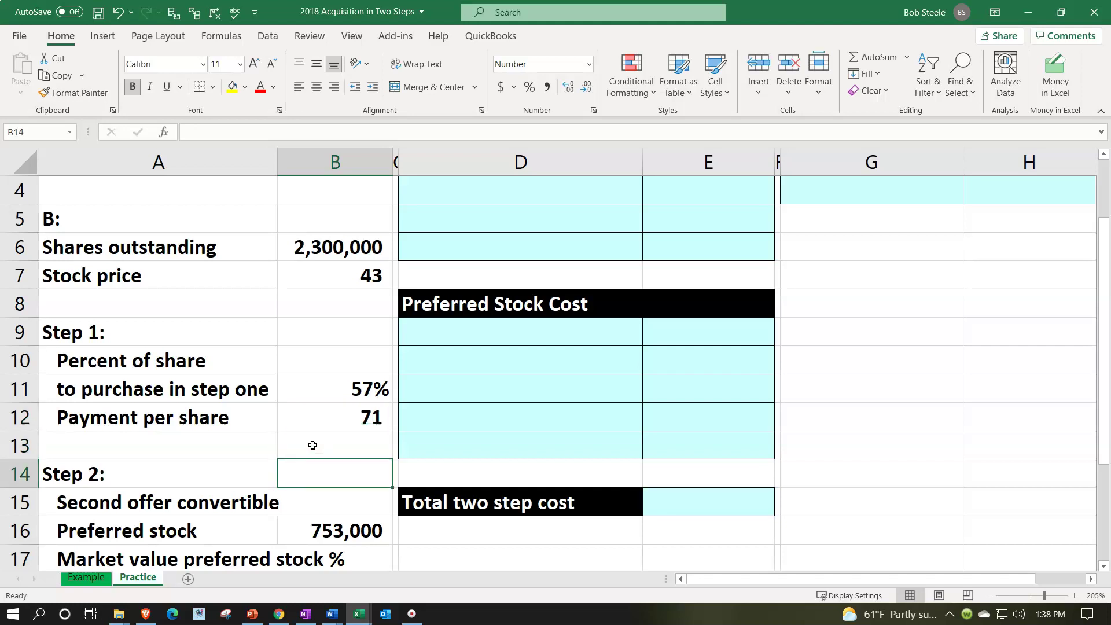
{"action": "scroll", "coordinate": [313, 444], "scroll_direction": "down", "scroll_amount": 1}
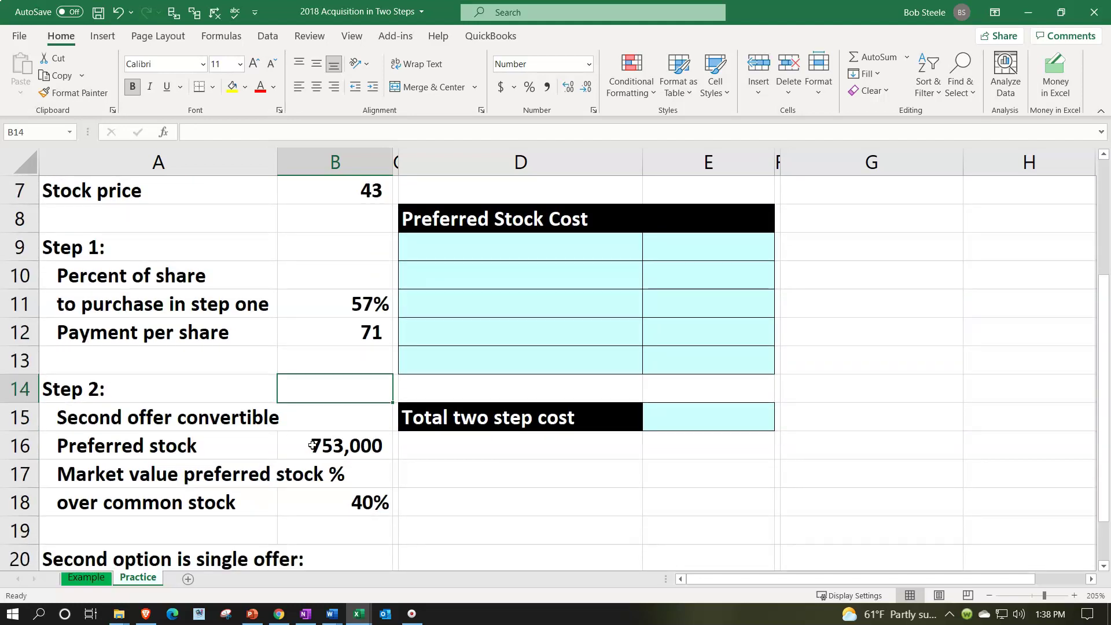
{"action": "left_click", "coordinate": [313, 445]}
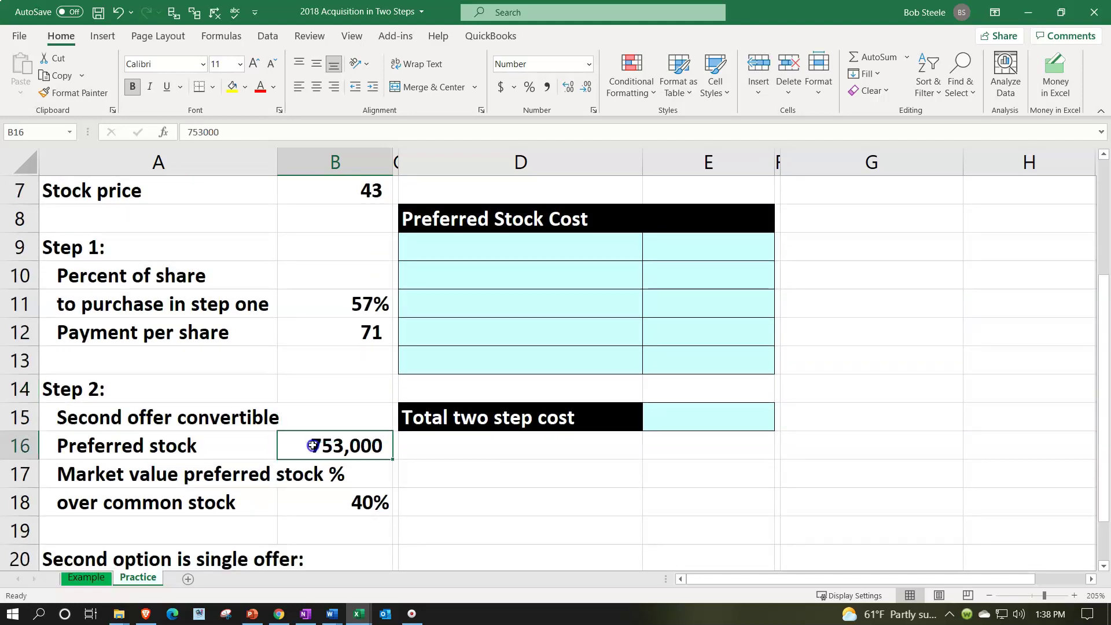
{"action": "left_click", "coordinate": [320, 508]}
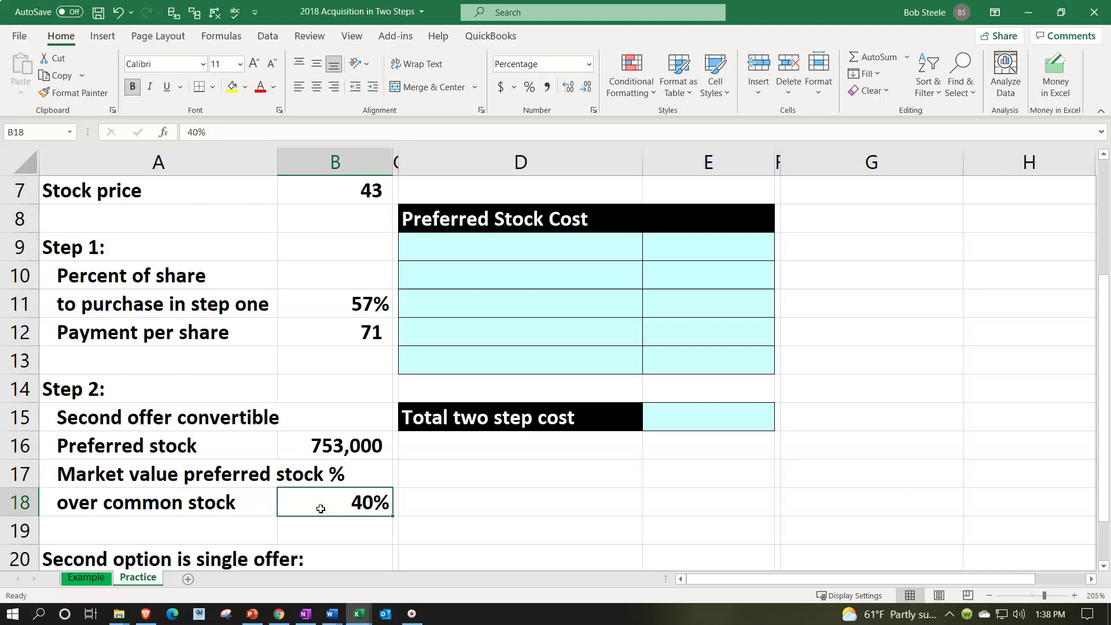
{"action": "left_click", "coordinate": [464, 474]}
{"action": "scroll", "coordinate": [464, 476], "scroll_direction": "down", "scroll_amount": 1}
{"action": "scroll", "coordinate": [465, 476], "scroll_direction": "down", "scroll_amount": 1}
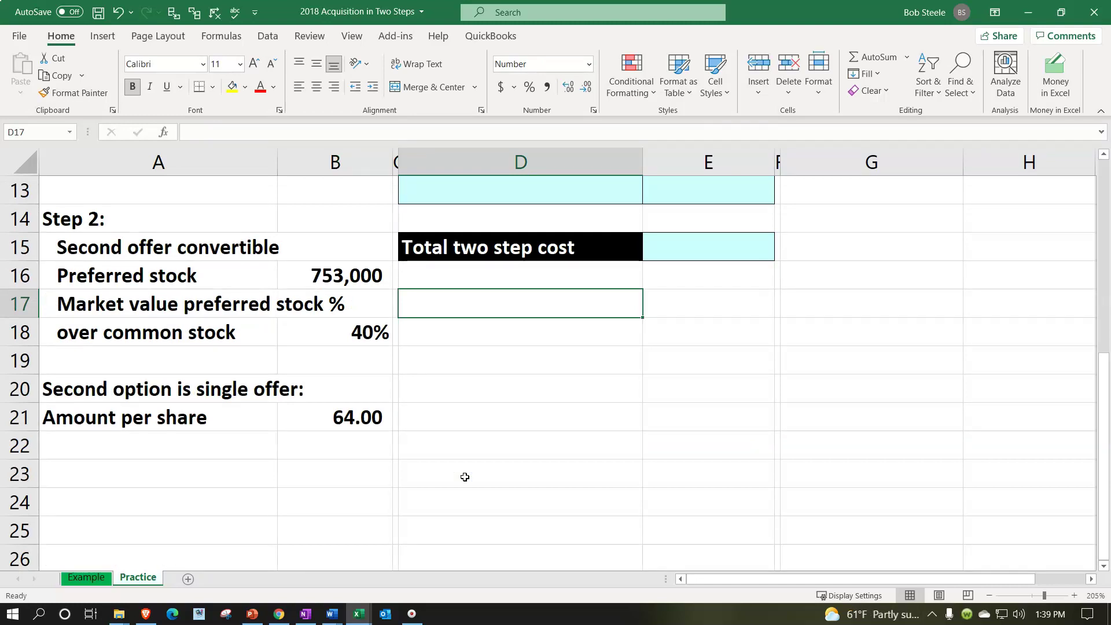
{"action": "scroll", "coordinate": [464, 477], "scroll_direction": "up", "scroll_amount": 4}
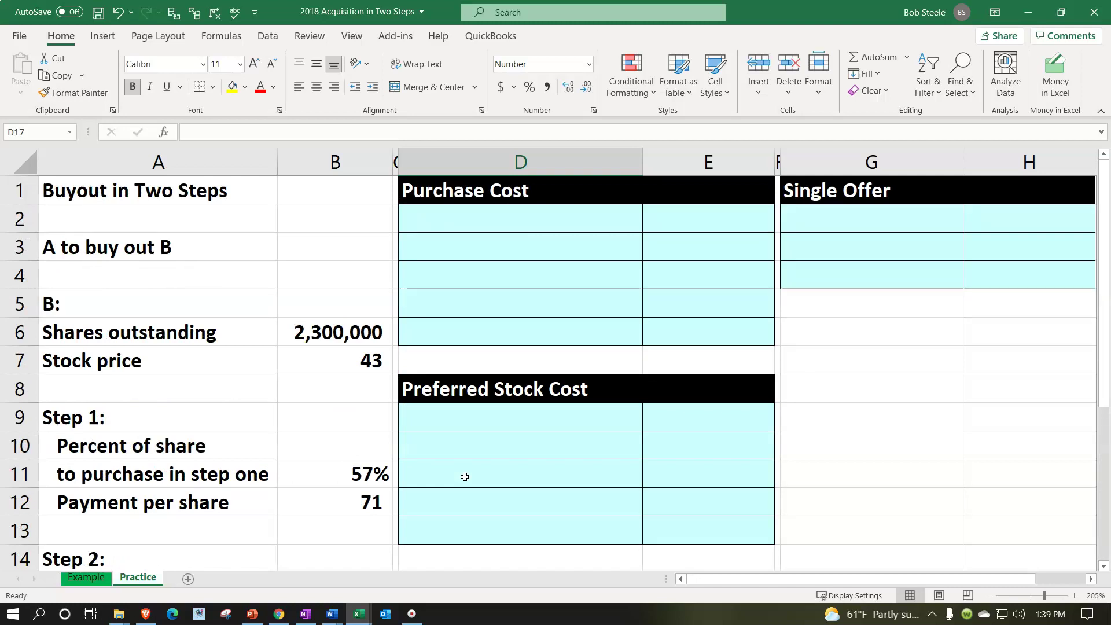
Step: Add a Total row in D2 with E2 linked to shares outstanding in B6 (2,300,000)
{"action": "left_click", "coordinate": [488, 223]}
{"action": "type", "text": "Total"}
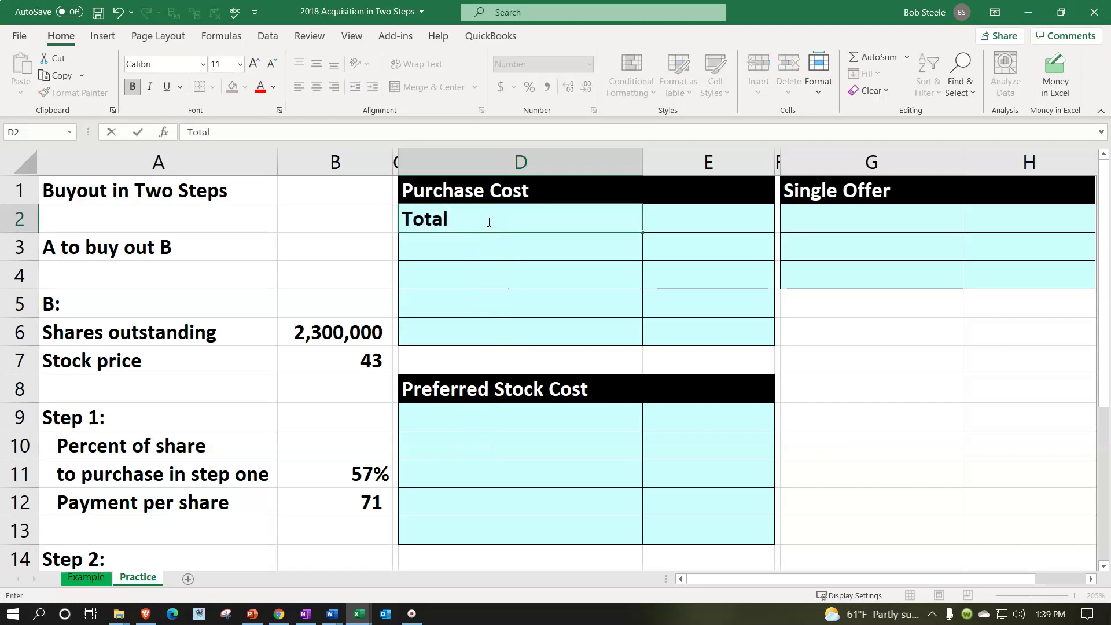
{"action": "key", "text": "Tab"}
{"action": "type", "text": "="}
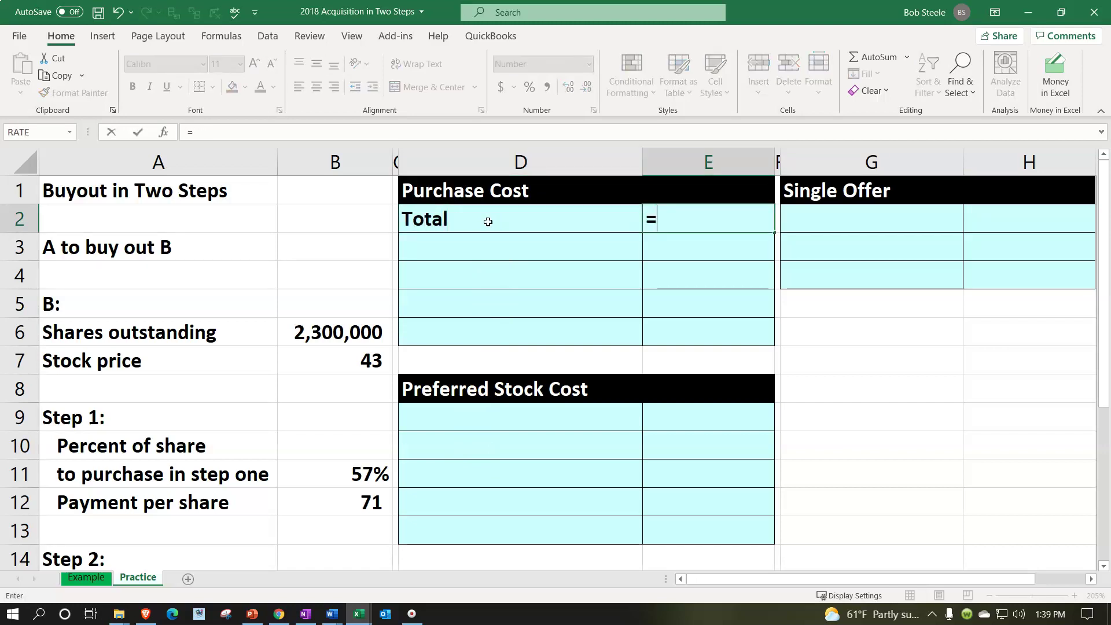
{"action": "key", "text": "Down"}
{"action": "key", "text": "Down"}
{"action": "key", "text": "Down"}
{"action": "key", "text": "Left"}
{"action": "key", "text": "Left"}
{"action": "key", "text": "Left"}
{"action": "key", "text": "Left"}
{"action": "key", "text": "Down"}
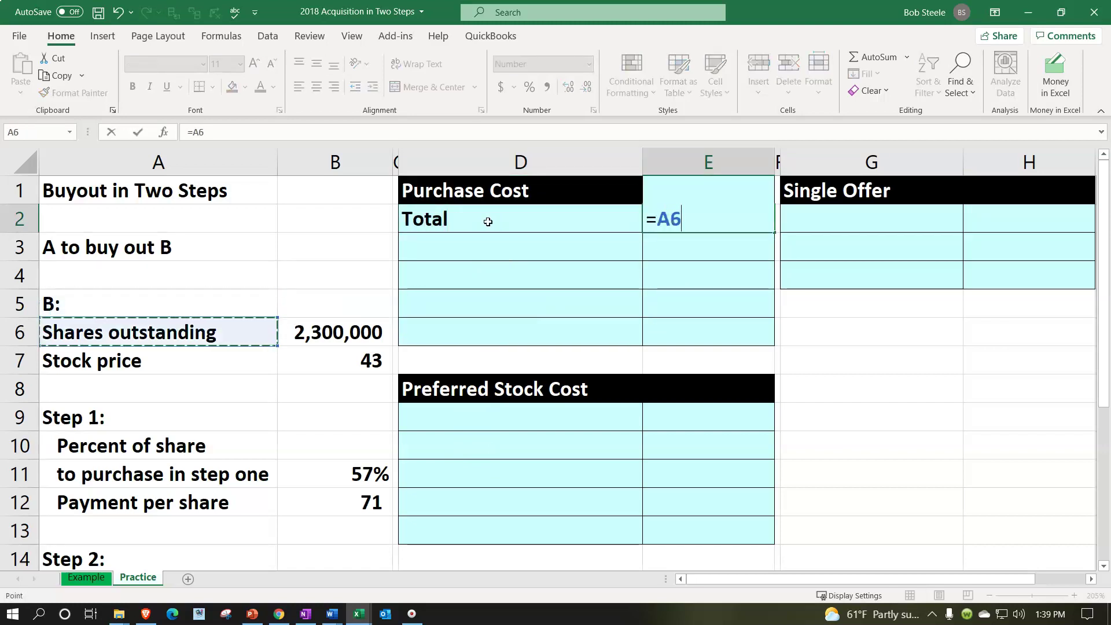
{"action": "key", "text": "Right"}
{"action": "key", "text": "Return"}
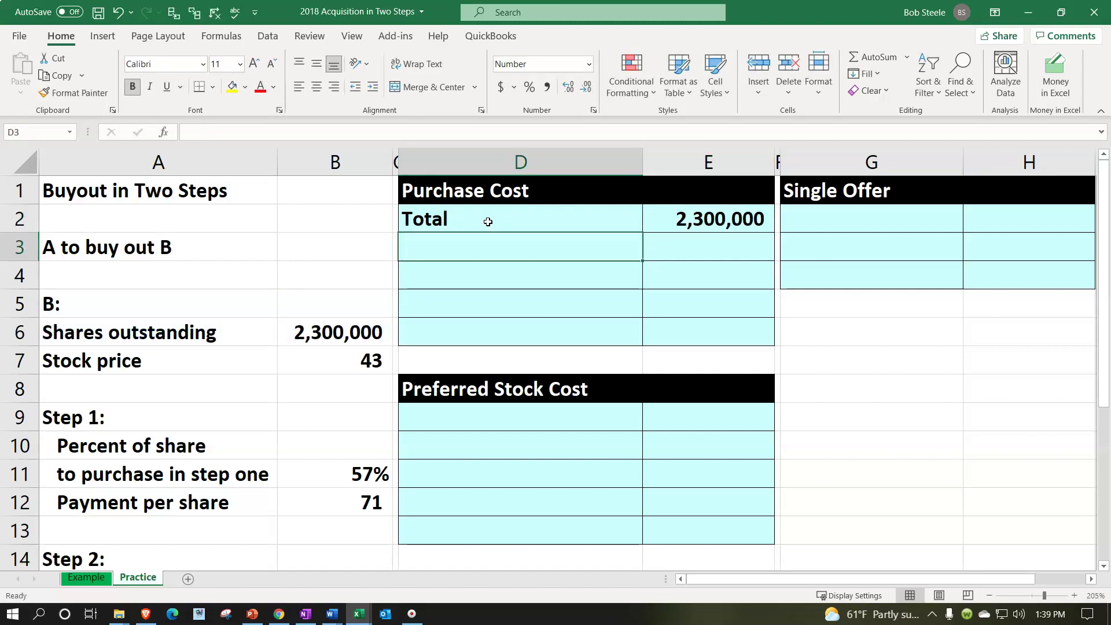
Step: Add a '% to purchase' row with =B11 in E3, formatted as an underlined 57%
{"action": "type", "text": "% "}
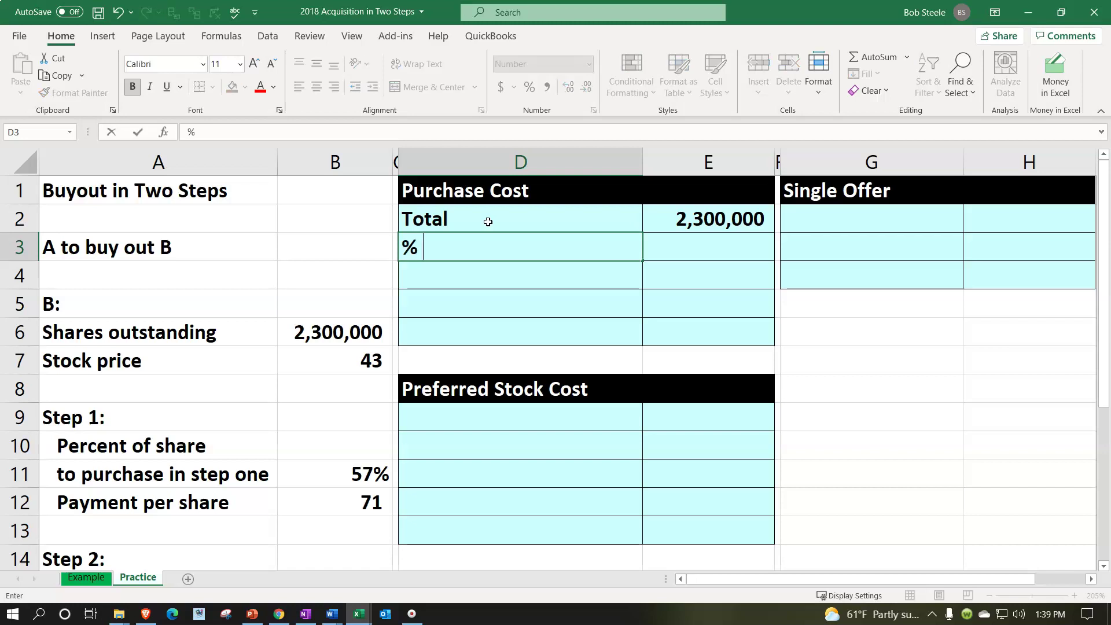
{"action": "type", "text": "to purchase"}
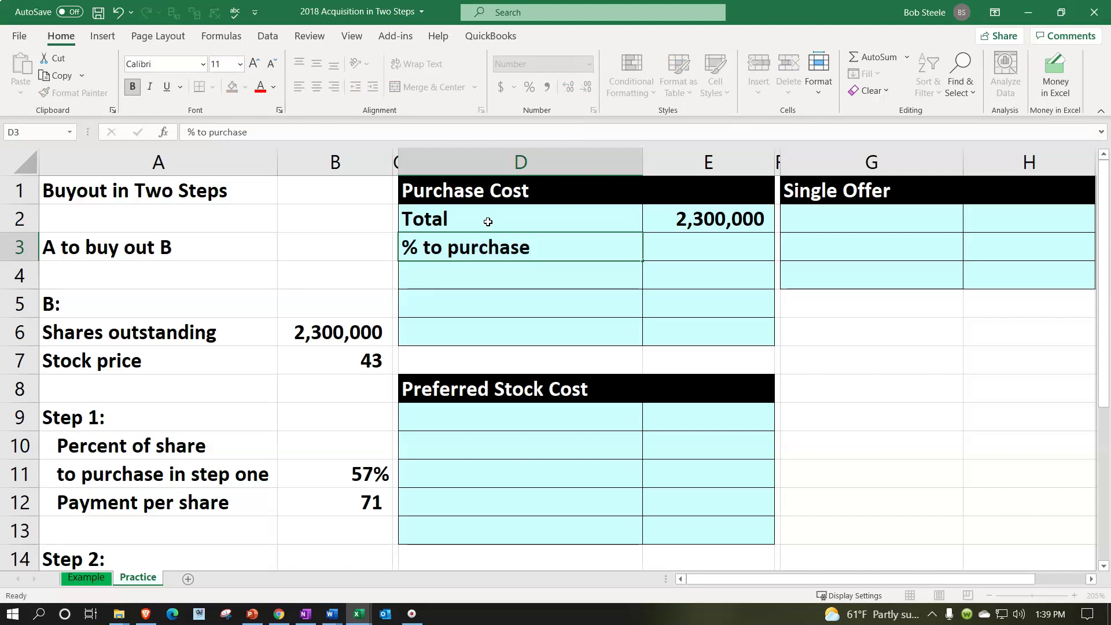
{"action": "key", "text": "Tab"}
{"action": "type", "text": "="}
{"action": "key", "text": "Down"}
{"action": "key", "text": "Down"}
{"action": "key", "text": "Down"}
{"action": "key", "text": "Down"}
{"action": "key", "text": "Down"}
{"action": "key", "text": "Down"}
{"action": "key", "text": "Down"}
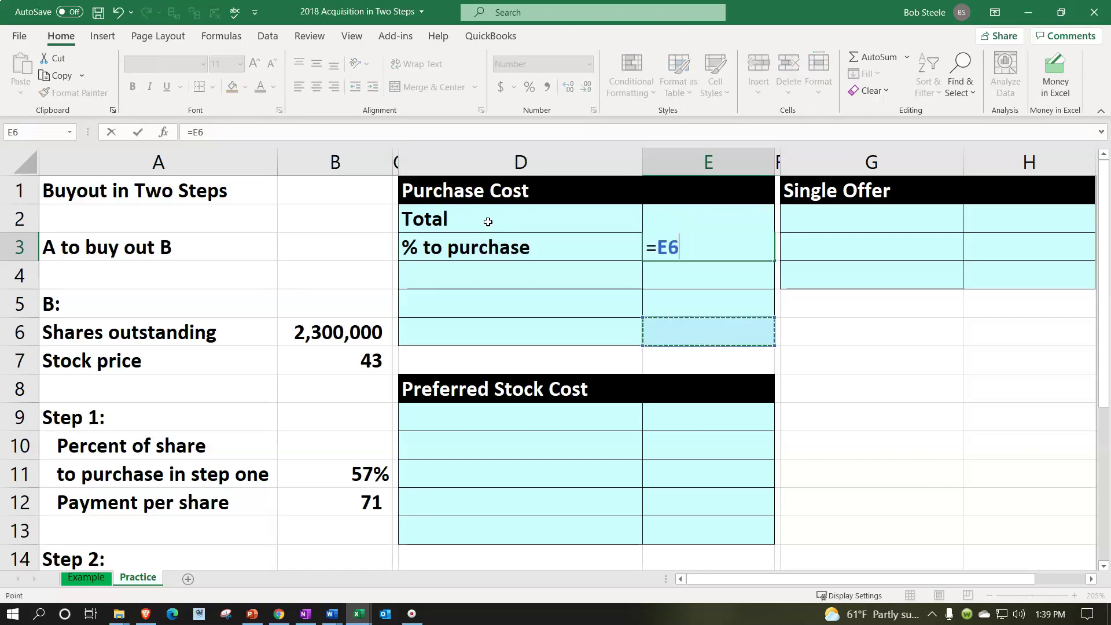
{"action": "key", "text": "Left"}
{"action": "key", "text": "Left"}
{"action": "key", "text": "Left"}
{"action": "key", "text": "Down"}
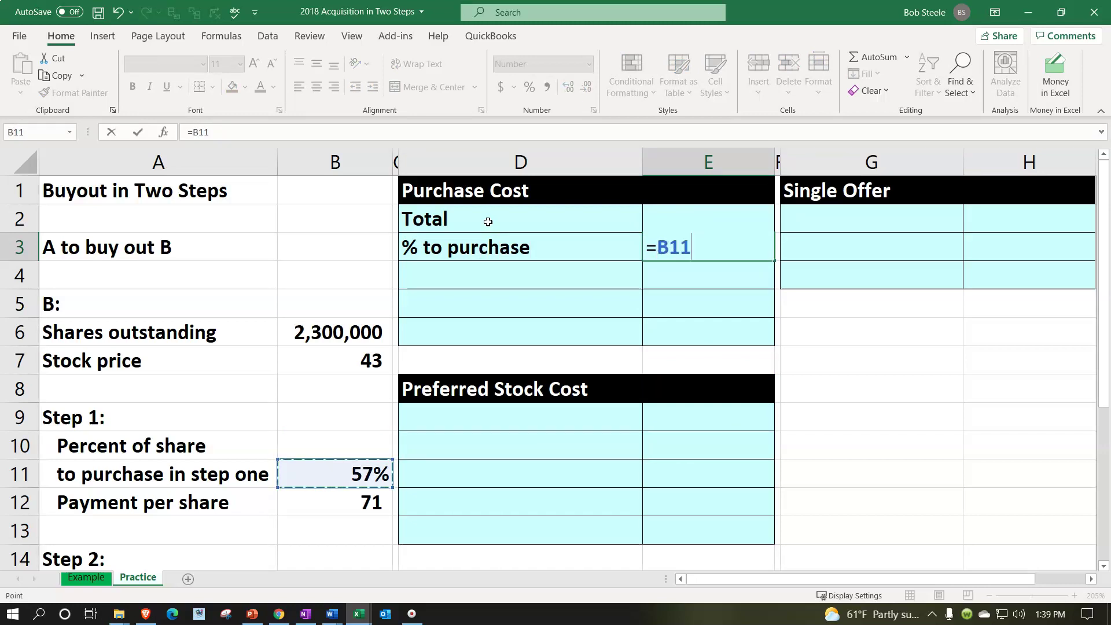
{"action": "key", "text": "Return"}
{"action": "key", "text": "Up"}
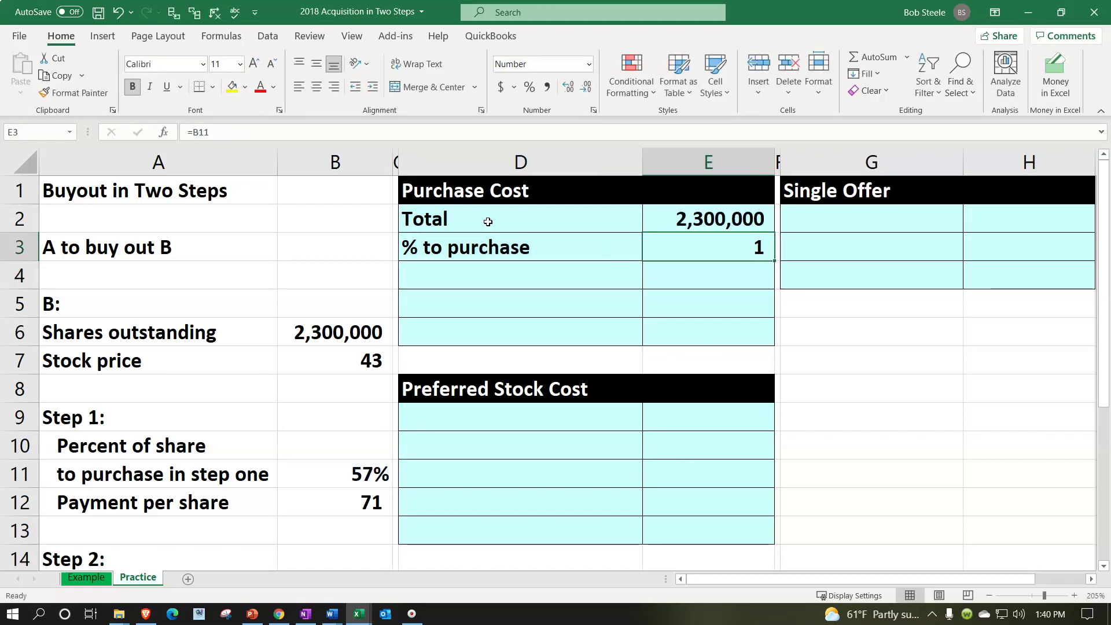
{"action": "left_click", "coordinate": [527, 86]}
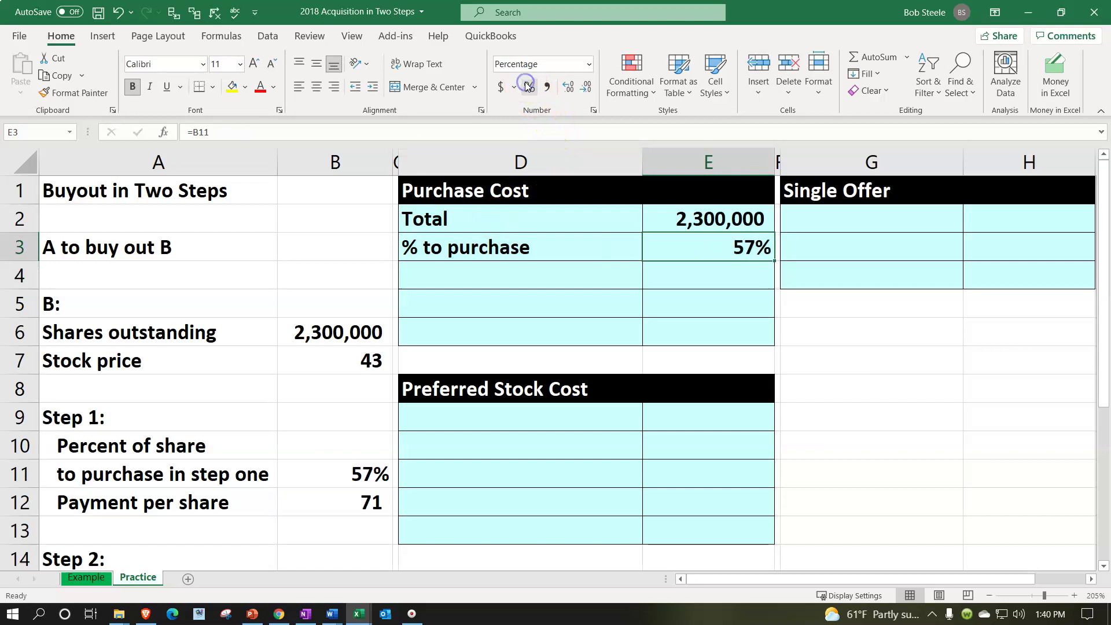
{"action": "left_click", "coordinate": [166, 88]}
{"action": "key", "text": "Down"}
{"action": "key", "text": "Down"}
{"action": "key", "text": "Down"}
{"action": "key", "text": "Down"}
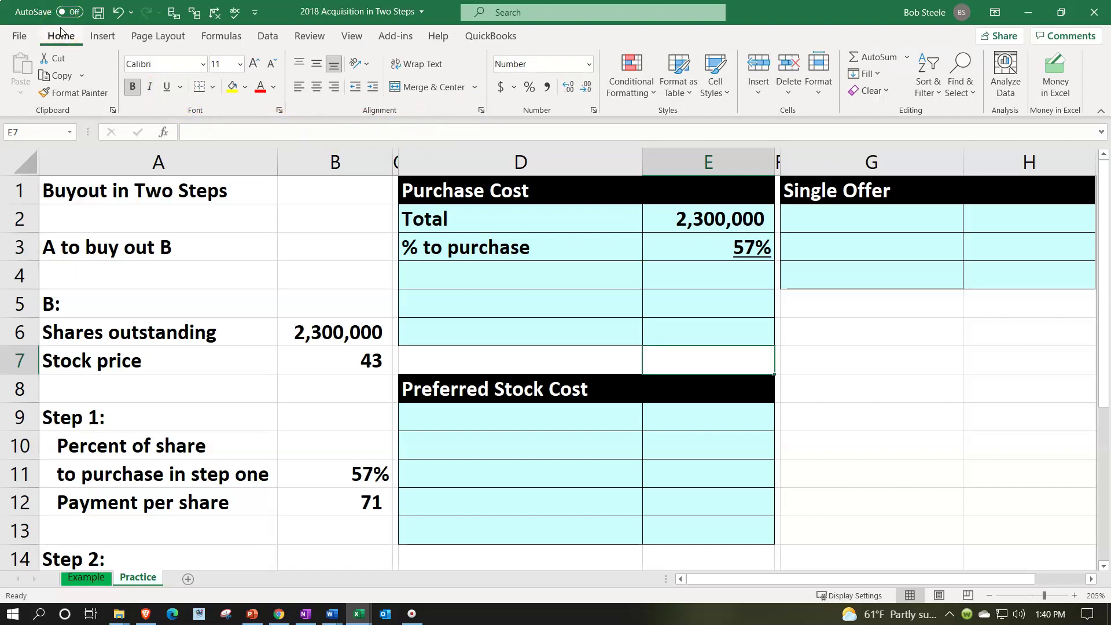
Step: Add a 'Shares to purchase' row with =E2*E3, giving 1,311,000
{"action": "left_click", "coordinate": [463, 272]}
{"action": "type", "text": "S"}
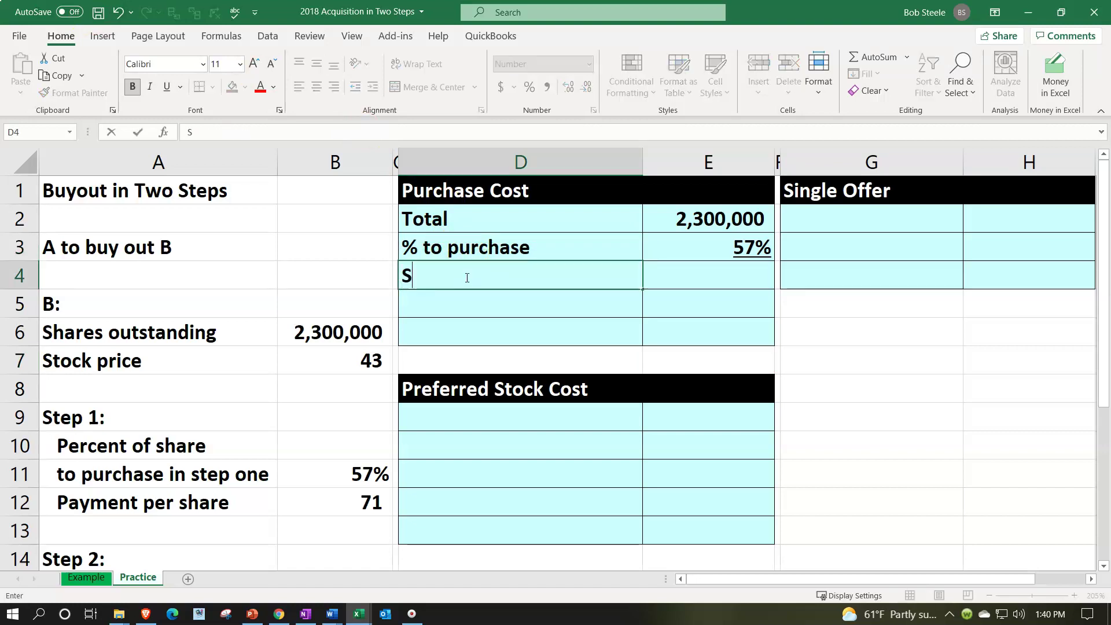
{"action": "type", "text": "hares to purchase"}
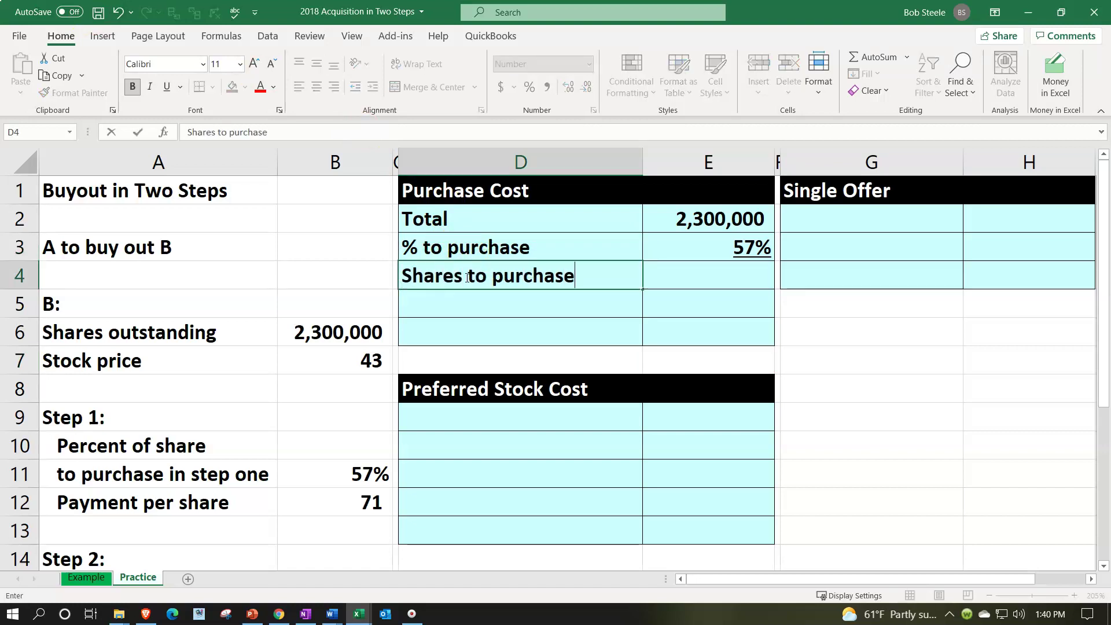
{"action": "key", "text": "Tab"}
{"action": "type", "text": "="}
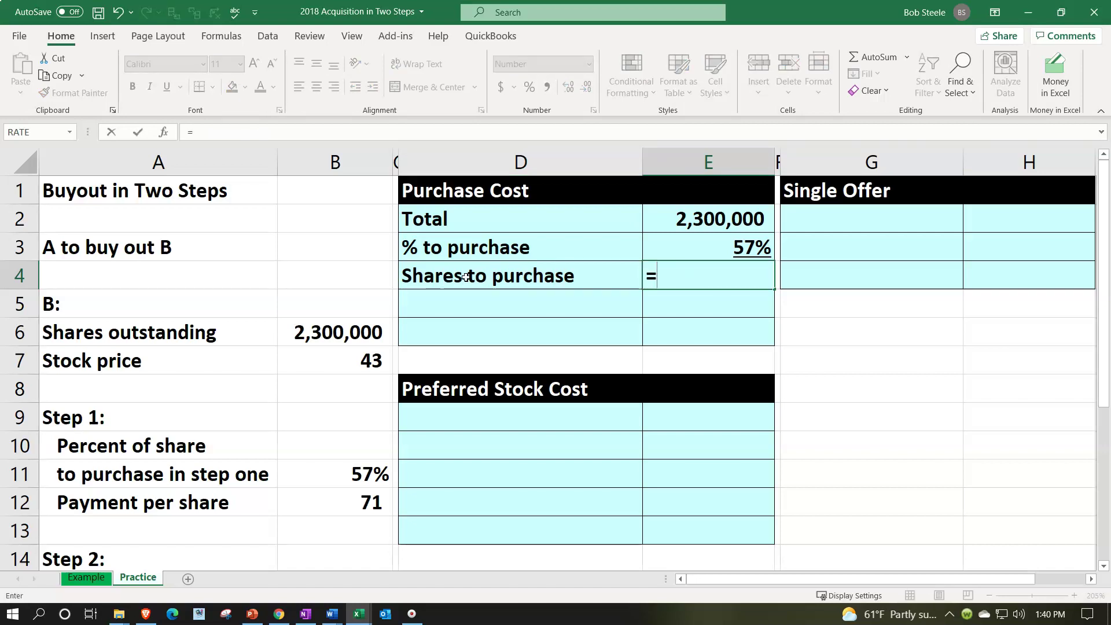
{"action": "key", "text": "Up"}
{"action": "key", "text": "Up"}
{"action": "type", "text": "*"}
{"action": "key", "text": "Up"}
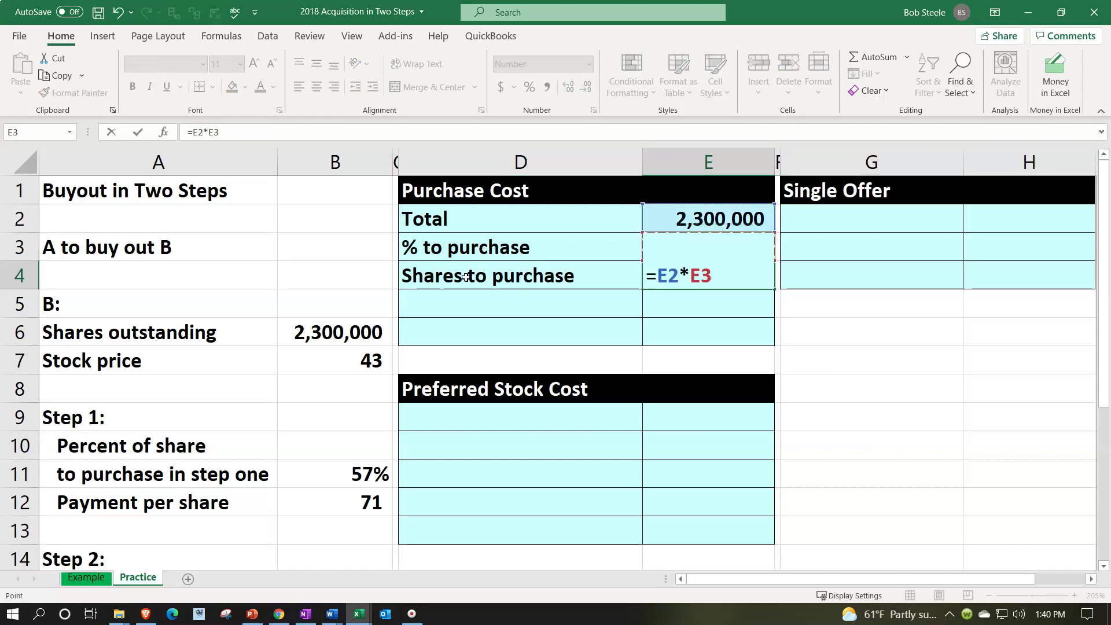
{"action": "key", "text": "Return"}
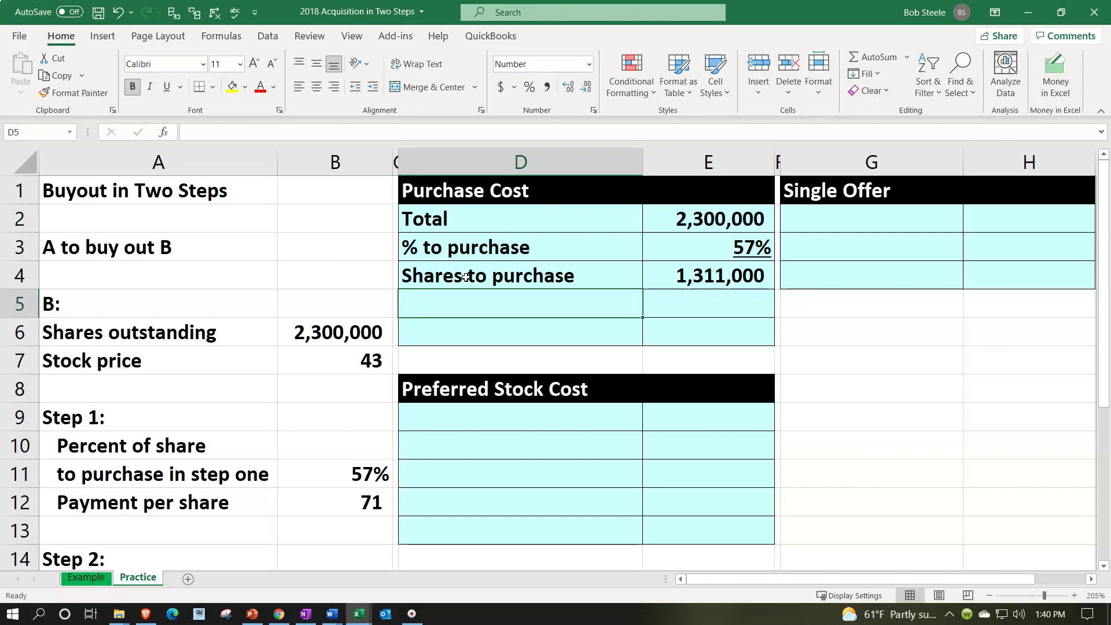
Step: Add a Payment per share row linked to A12, with =B12 showing 71 in E5
{"action": "type", "text": "="}
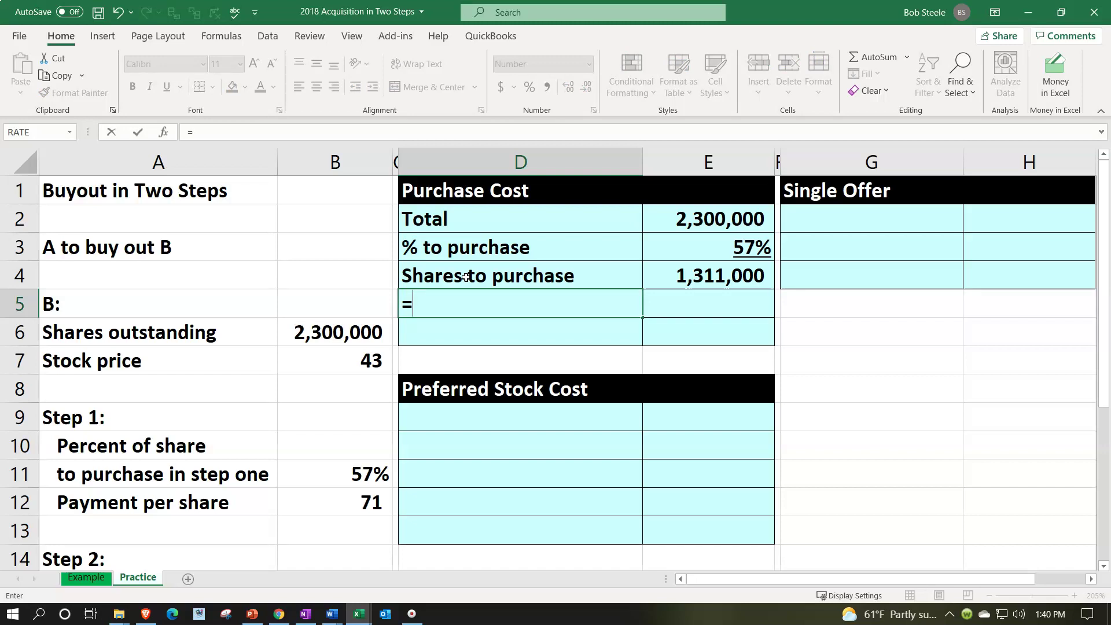
{"action": "key", "text": "Down"}
{"action": "key", "text": "Down"}
{"action": "key", "text": "Down"}
{"action": "key", "text": "Down"}
{"action": "key", "text": "Down"}
{"action": "key", "text": "Down"}
{"action": "key", "text": "Left"}
{"action": "key", "text": "Left"}
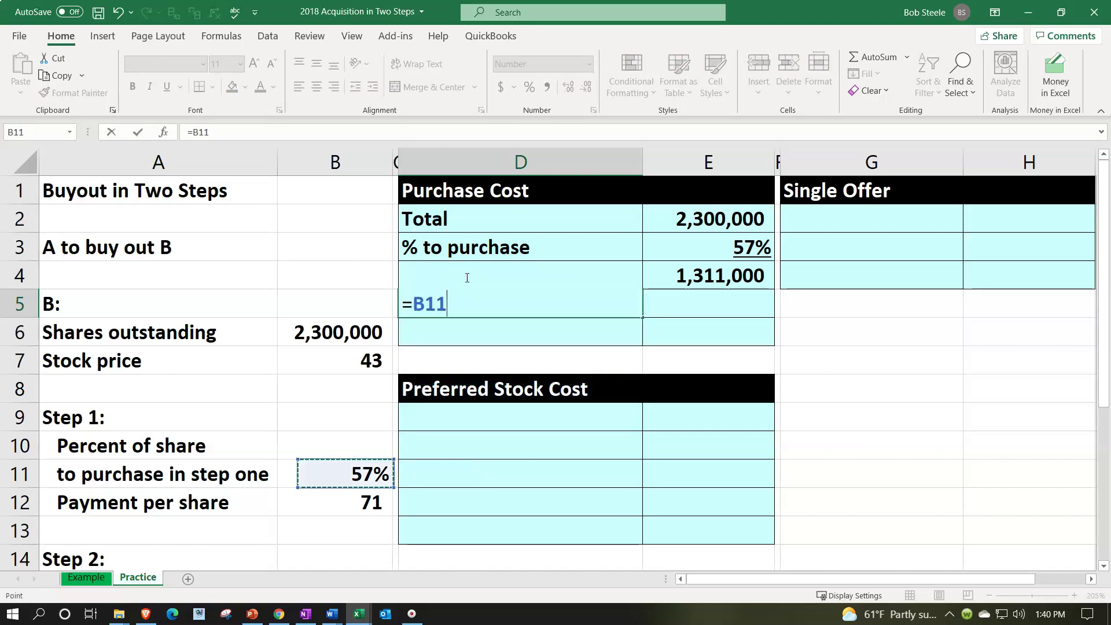
{"action": "key", "text": "Left"}
{"action": "key", "text": "Down"}
{"action": "key", "text": "Tab"}
{"action": "key", "text": "Up"}
{"action": "type", "text": "="}
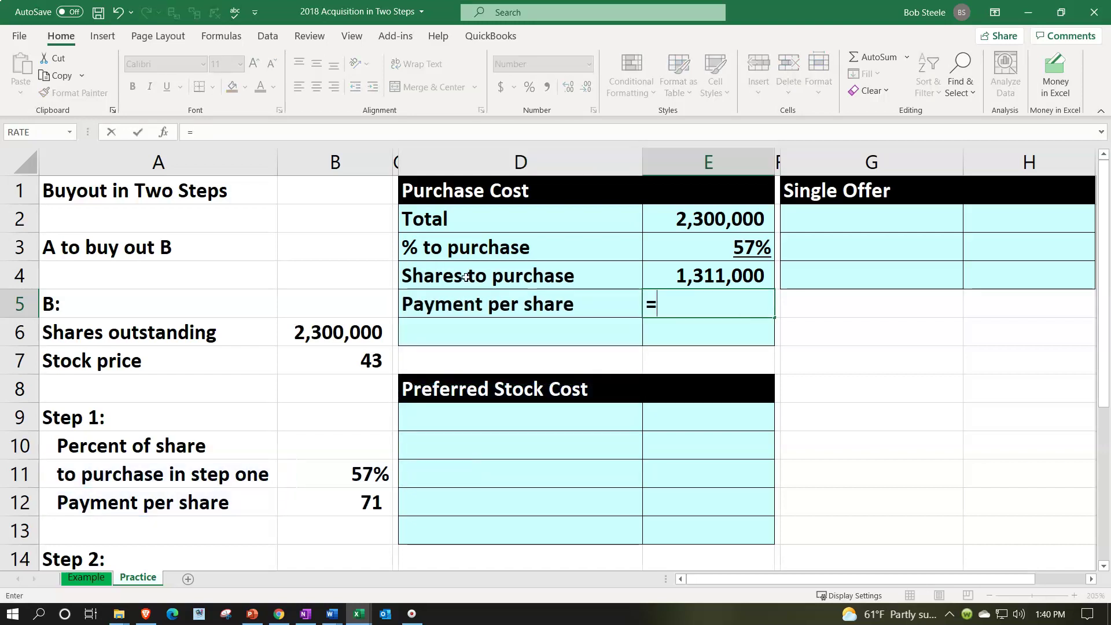
{"action": "key", "text": "Left"}
{"action": "key", "text": "Down"}
{"action": "key", "text": "Left"}
{"action": "key", "text": "Left"}
{"action": "key", "text": "Down"}
{"action": "key", "text": "Down"}
{"action": "key", "text": "Down"}
{"action": "key", "text": "Down"}
{"action": "key", "text": "Down"}
{"action": "key", "text": "Down"}
{"action": "key", "text": "Down"}
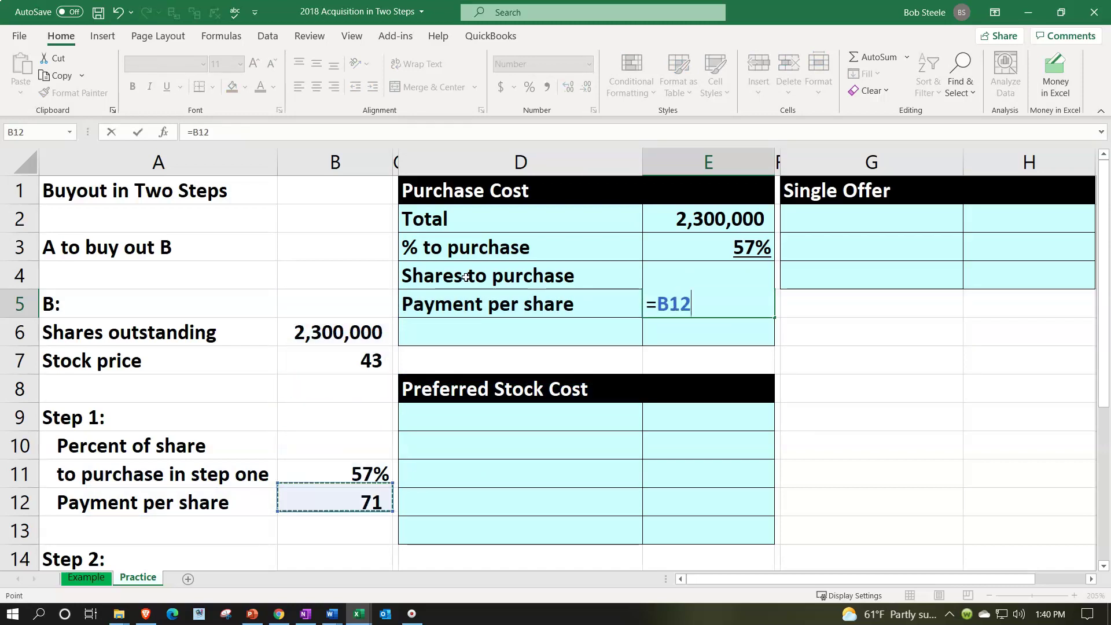
{"action": "key", "text": "Return"}
{"action": "key", "text": "Up"}
{"action": "key", "text": "Right"}
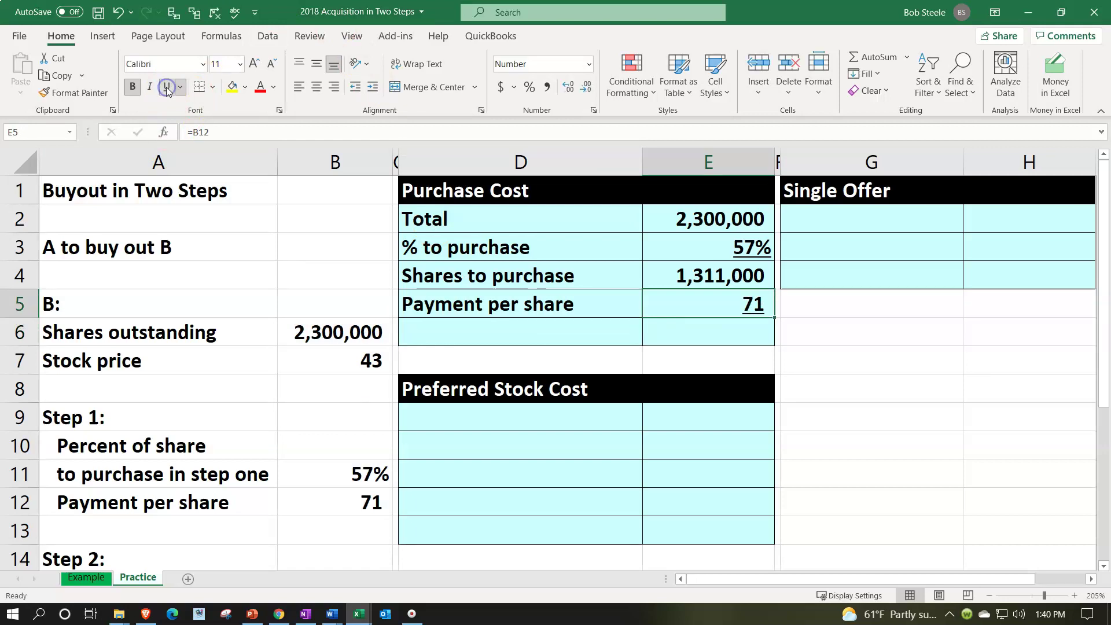
Step: Add a 'Purchase cost' row with =E4*E5, giving 93,081,000
{"action": "key", "text": "Down"}
{"action": "key", "text": "Left"}
{"action": "type", "text": "Pu"}
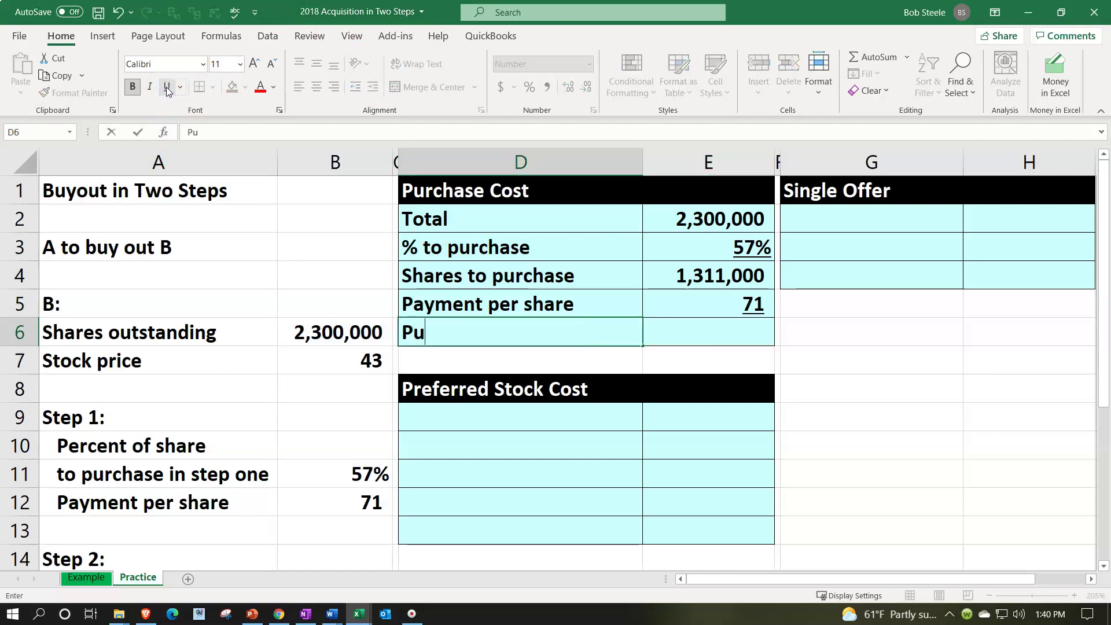
{"action": "type", "text": "rchase cost"}
{"action": "key", "text": "Right"}
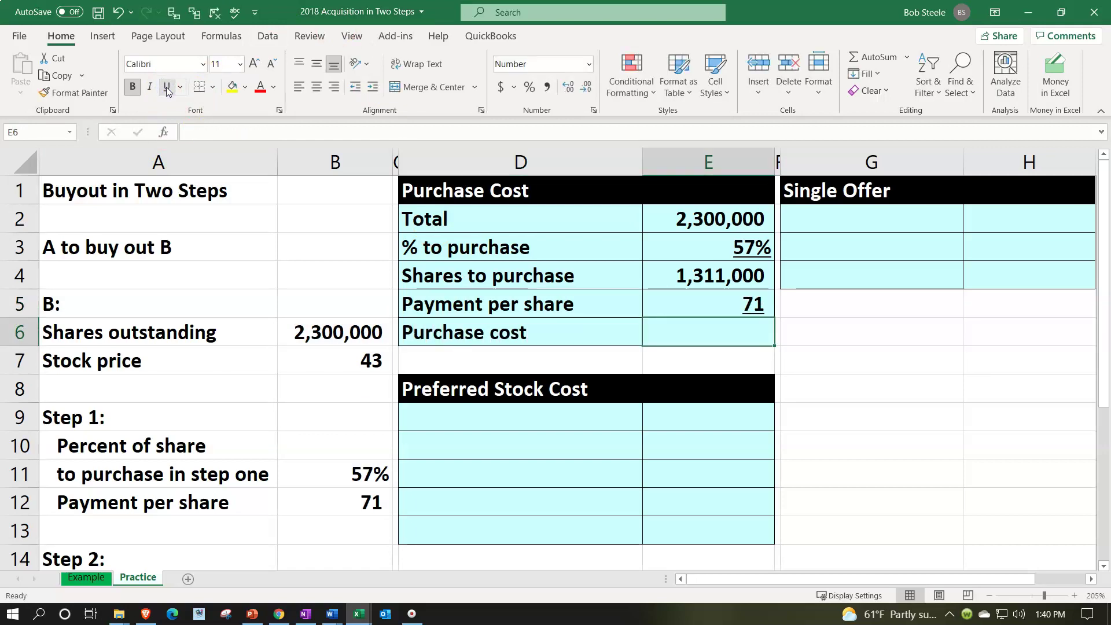
{"action": "type", "text": "="}
{"action": "key", "text": "Up"}
{"action": "key", "text": "Up"}
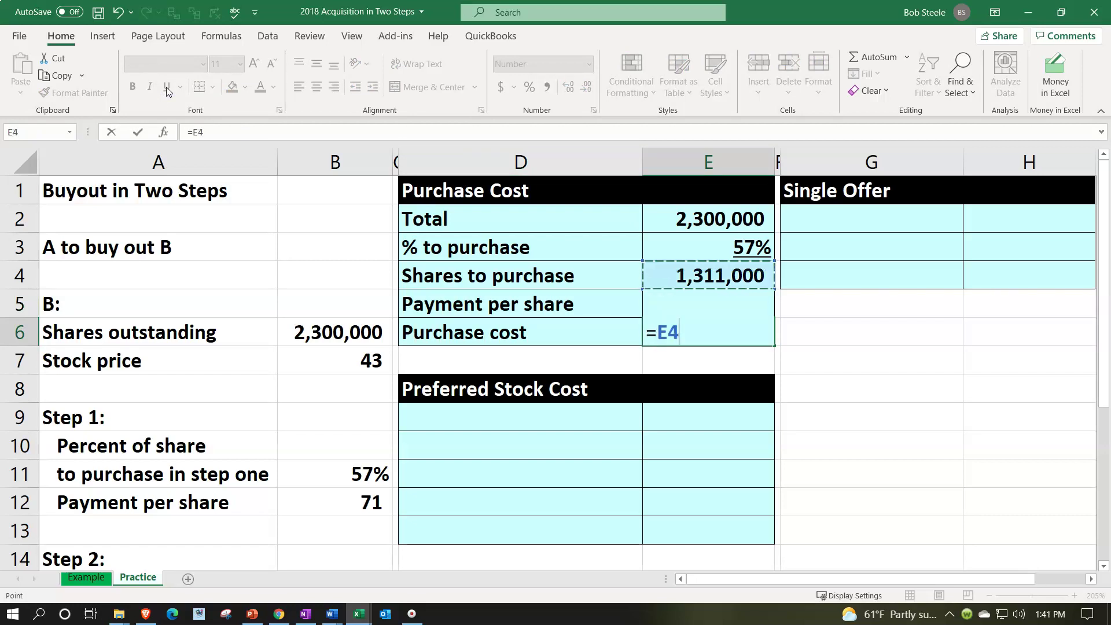
{"action": "type", "text": "*"}
{"action": "key", "text": "Up"}
{"action": "key", "text": "Return"}
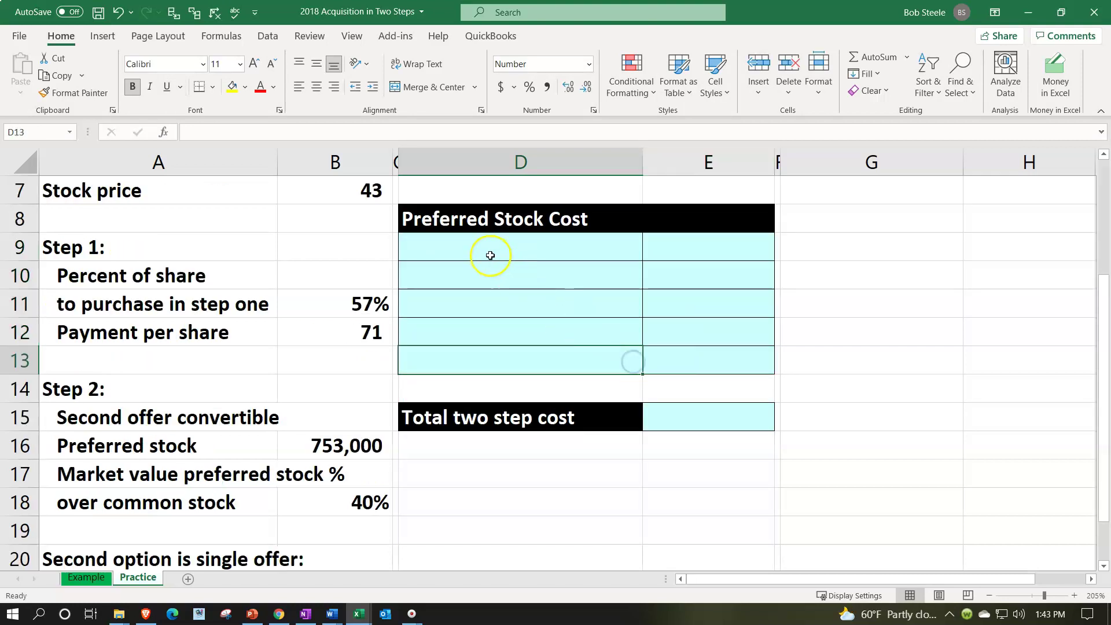
Step: Add a 'Common stock' row linking E9 to the 43 stock price in B7
{"action": "left_click", "coordinate": [490, 255]}
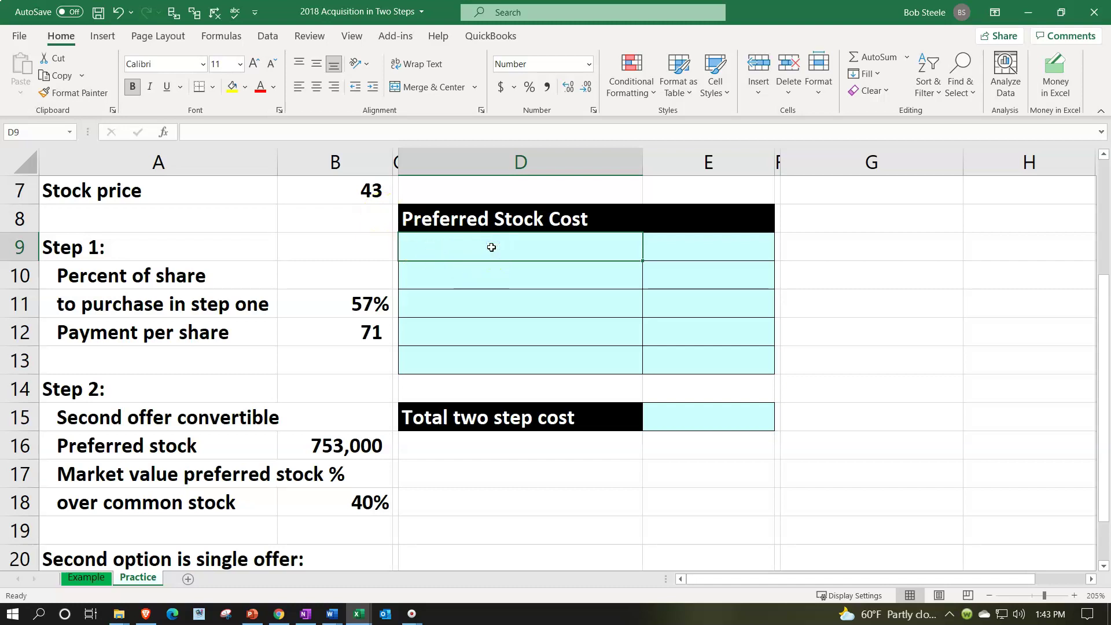
{"action": "type", "text": "Common stock"}
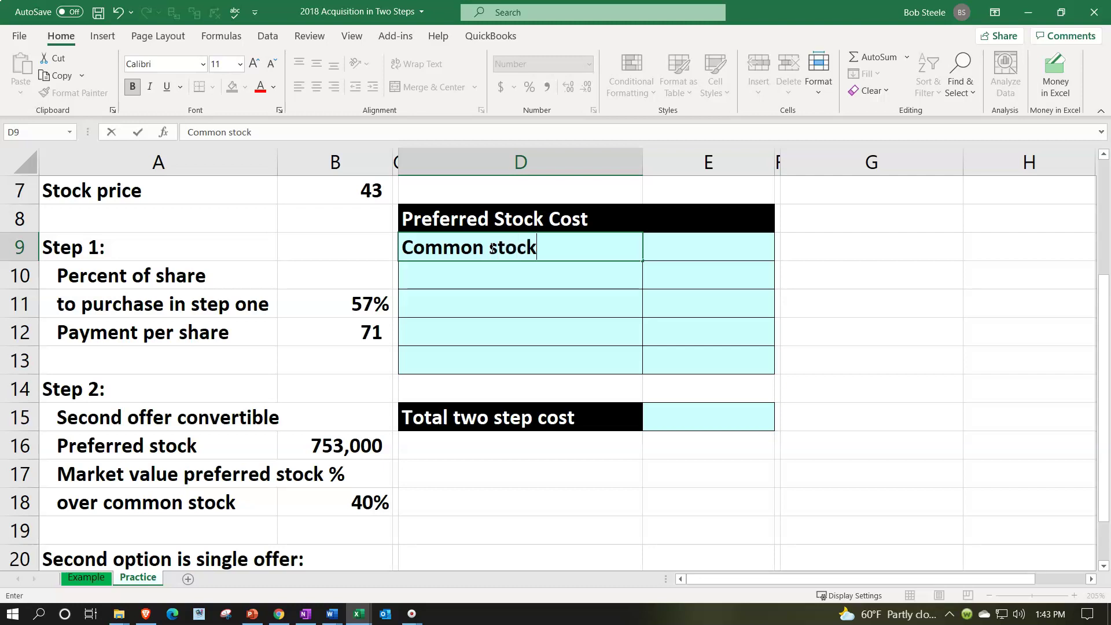
{"action": "key", "text": "Tab"}
{"action": "type", "text": "="}
{"action": "key", "text": "Left"}
{"action": "key", "text": "Left"}
{"action": "key", "text": "Left"}
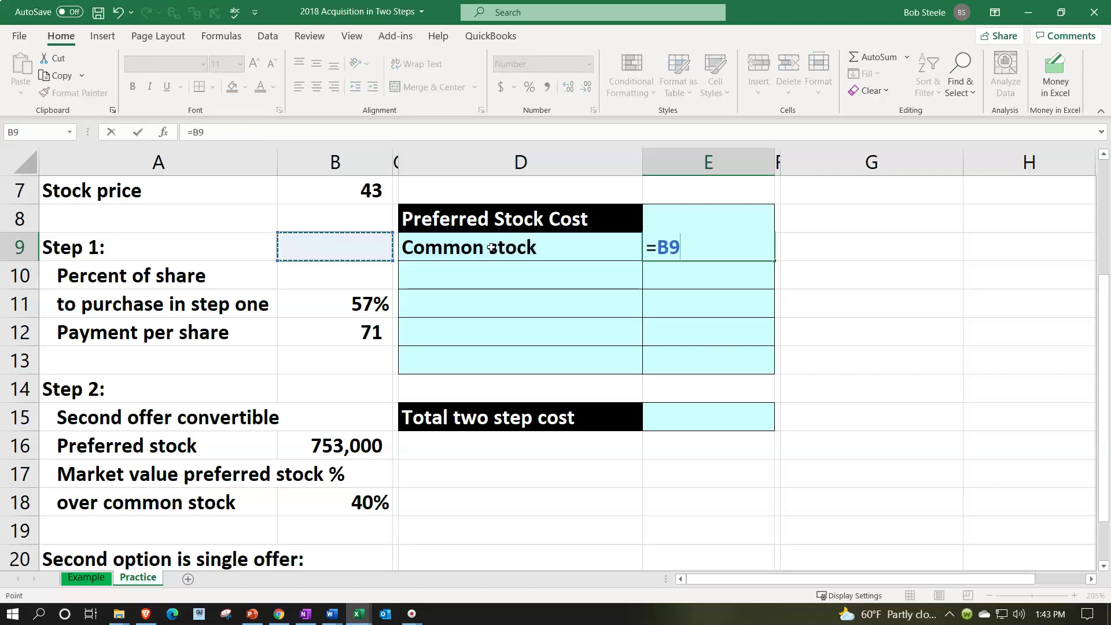
{"action": "key", "text": "Up"}
{"action": "key", "text": "Up"}
{"action": "key", "text": "Return"}
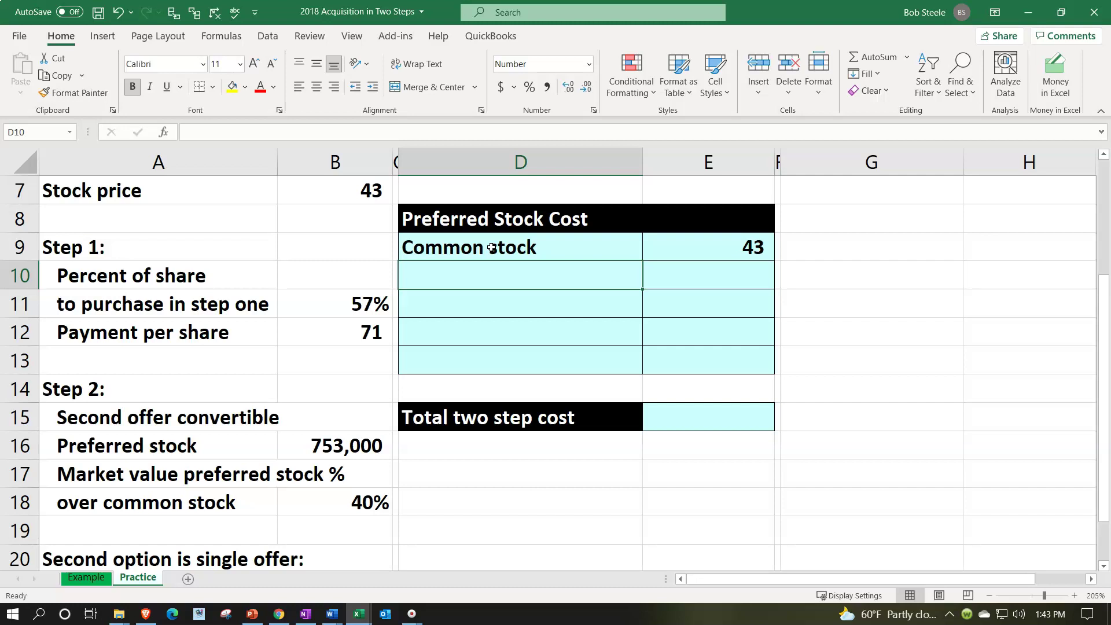
Step: Type the '1+% over common stock' label in D10, correcting the typo
{"action": "type", "text": "1"}
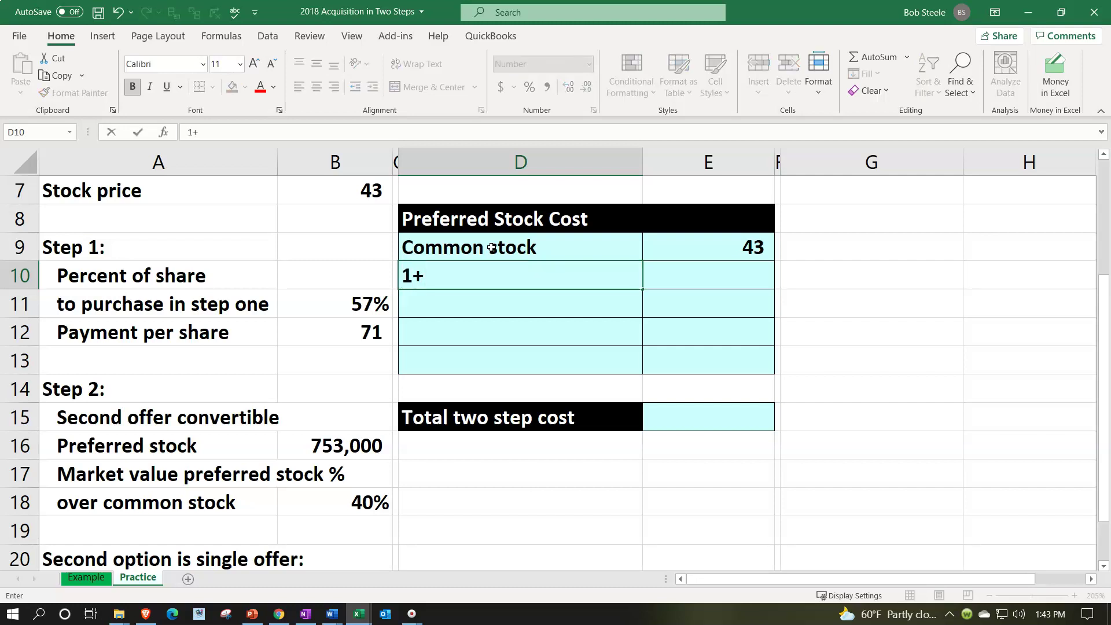
{"action": "type", "text": "+%"}
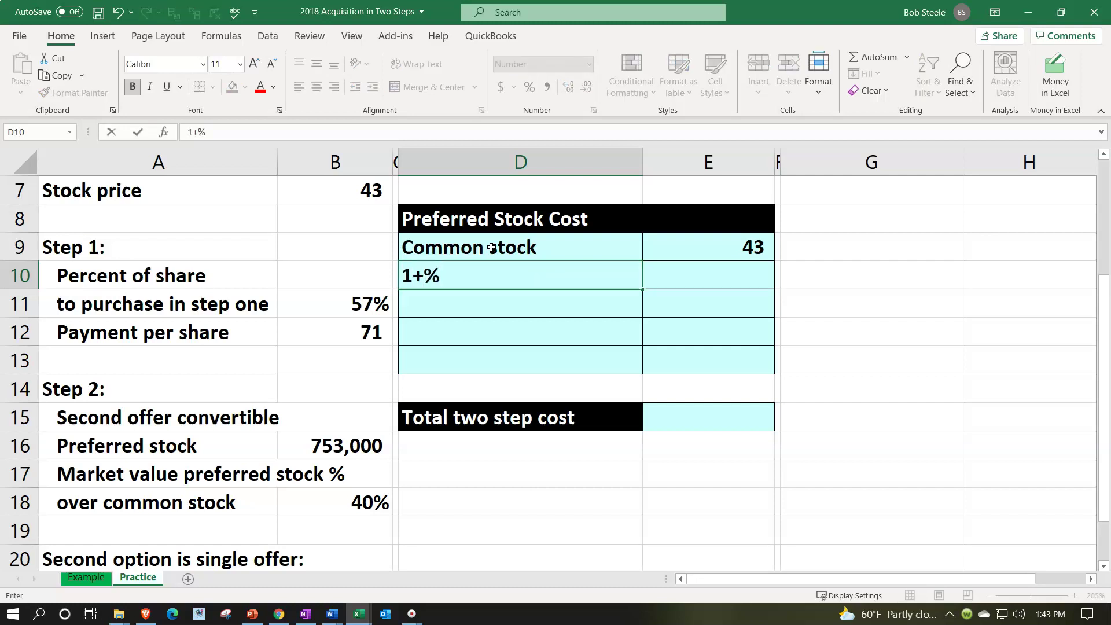
{"action": "type", "text": " over common stcok"}
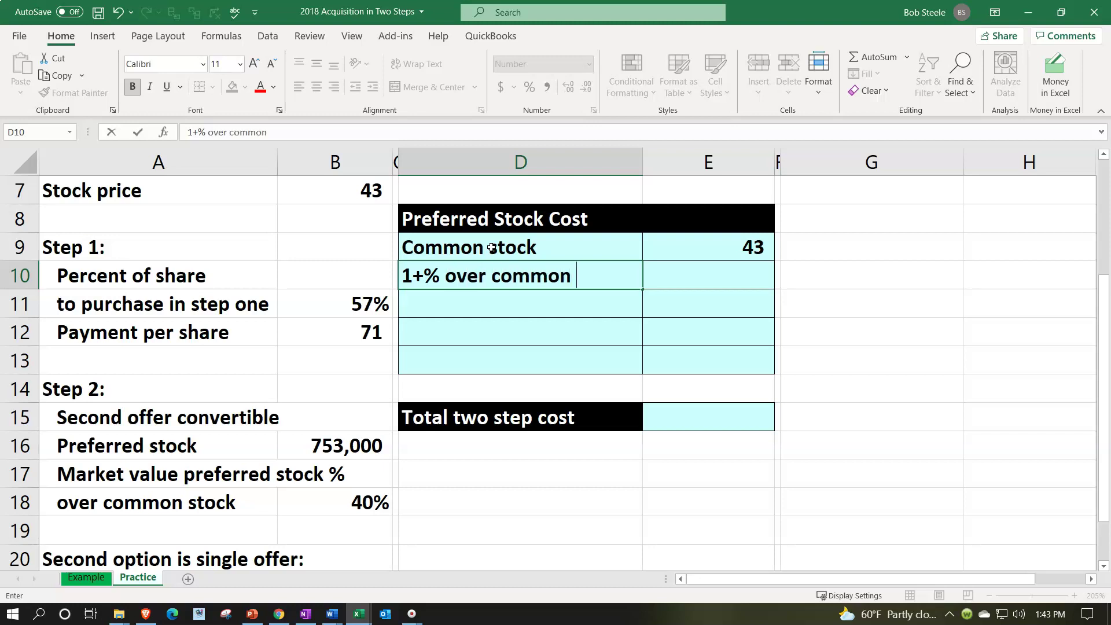
{"action": "key", "text": "BackSpace"}
{"action": "key", "text": "BackSpace"}
{"action": "key", "text": "BackSpace"}
{"action": "type", "text": "okc"}
{"action": "key", "text": "BackSpace"}
{"action": "key", "text": "BackSpace"}
{"action": "type", "text": "ck"}
{"action": "key", "text": "Tab"}
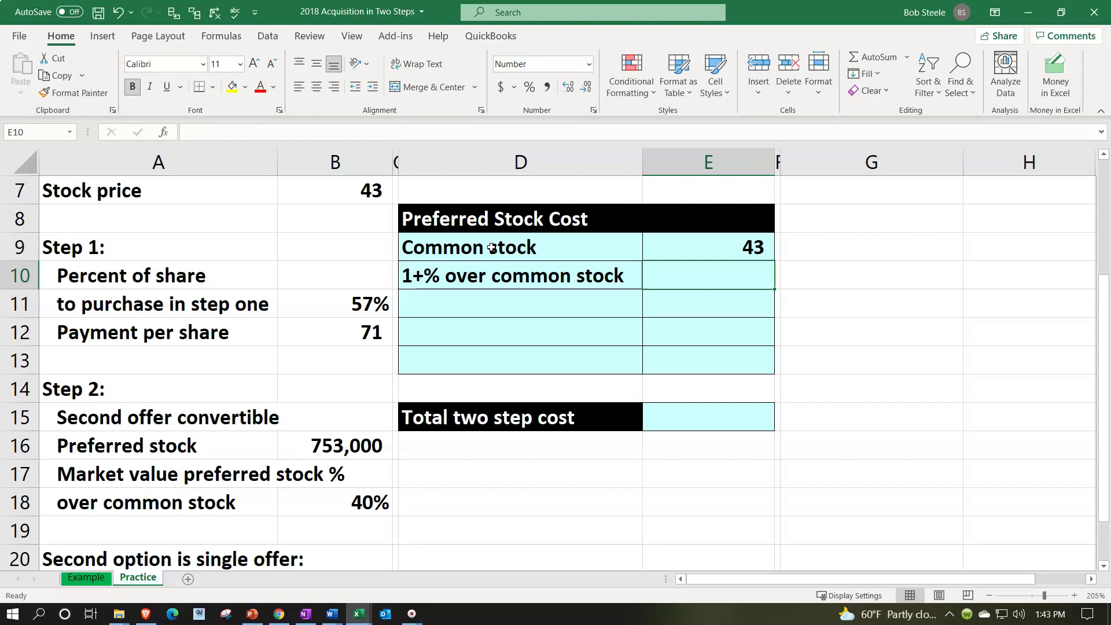
Step: Enter =1+B18 in E10 and format it as an underlined 140%
{"action": "type", "text": "=1"}
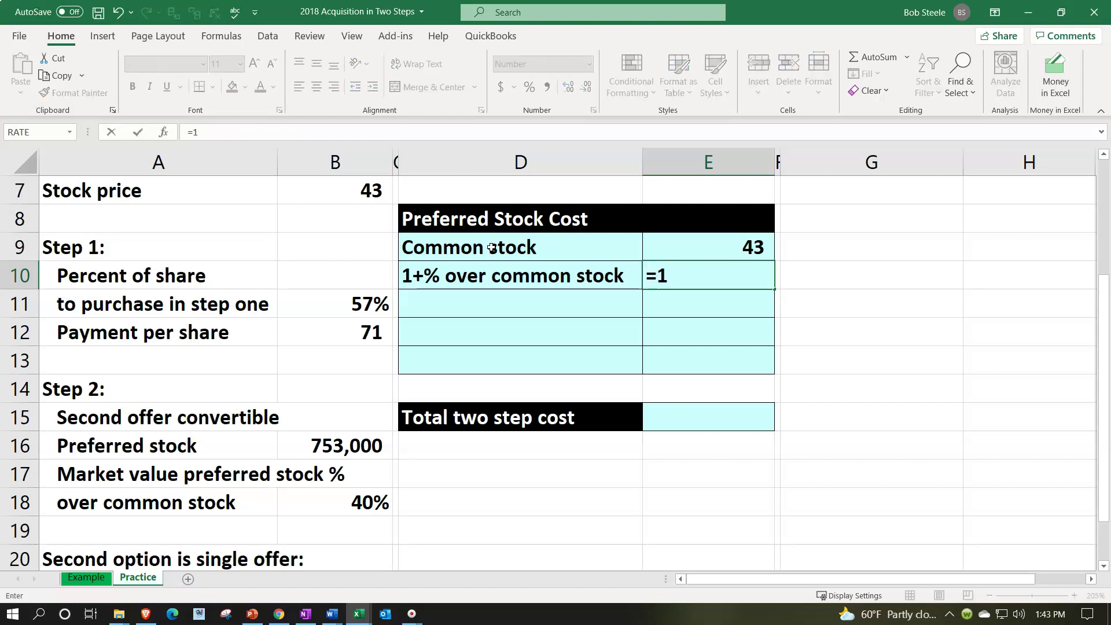
{"action": "type", "text": "+"}
{"action": "key", "text": "Left"}
{"action": "key", "text": "Left"}
{"action": "key", "text": "Left"}
{"action": "key", "text": "Down"}
{"action": "key", "text": "Down"}
{"action": "key", "text": "Down"}
{"action": "key", "text": "Down"}
{"action": "key", "text": "Down"}
{"action": "key", "text": "Down"}
{"action": "key", "text": "Down"}
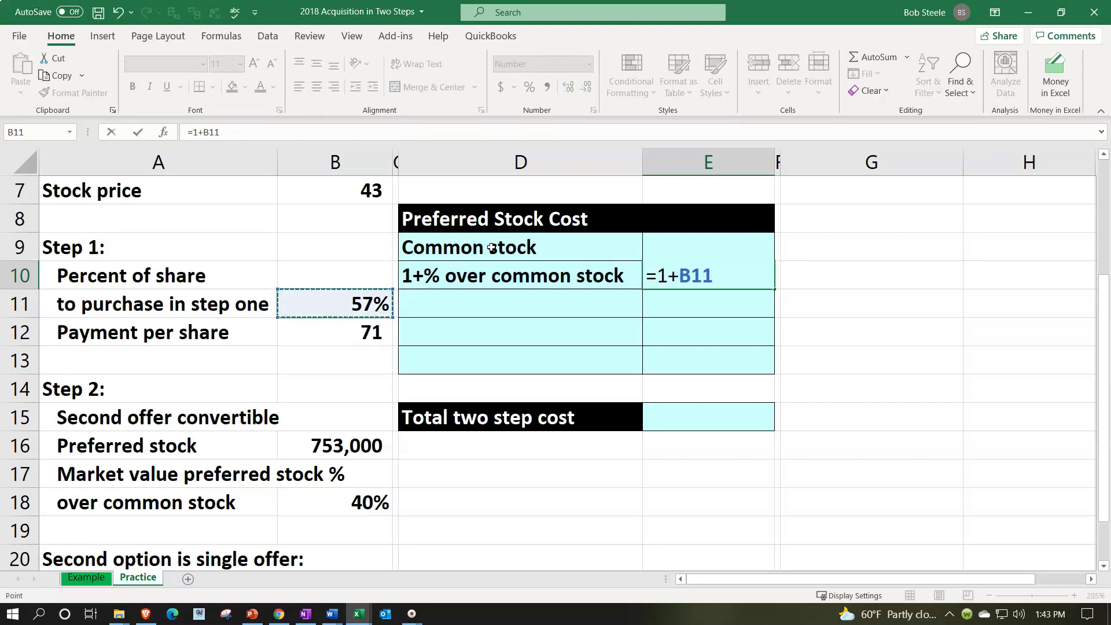
{"action": "key", "text": "Down"}
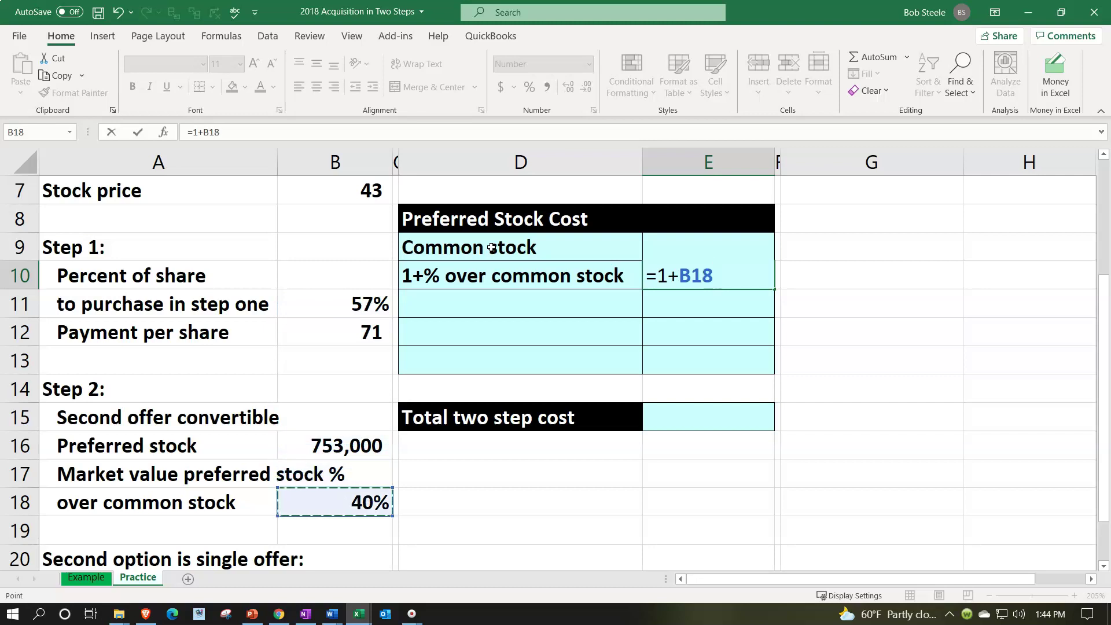
{"action": "key", "text": "Return"}
{"action": "key", "text": "Up"}
{"action": "key", "text": "Right"}
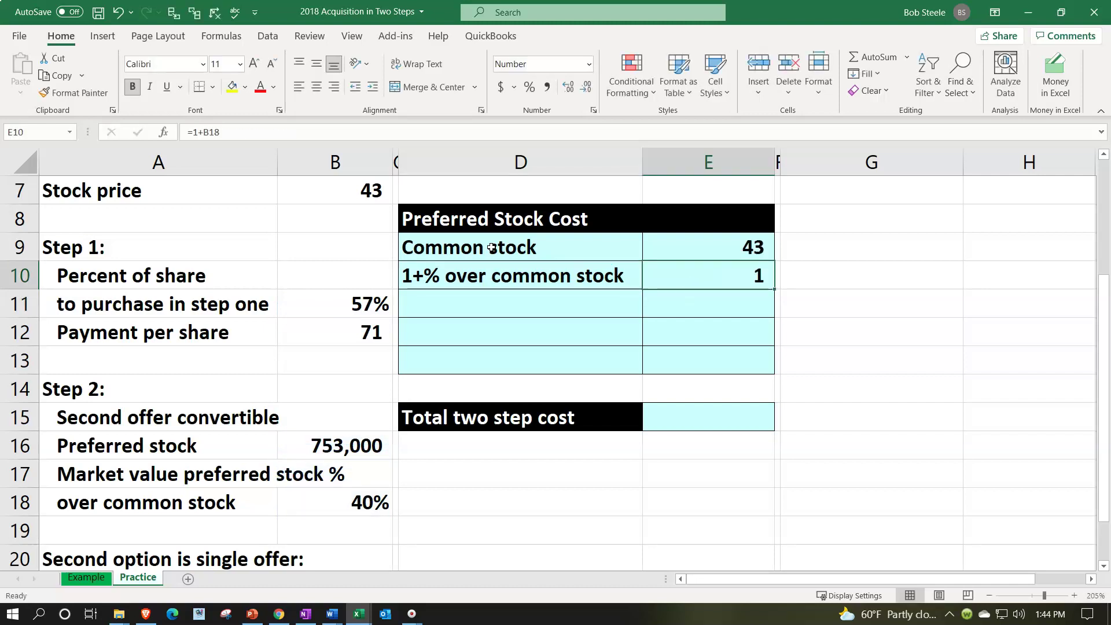
{"action": "left_click", "coordinate": [532, 94]}
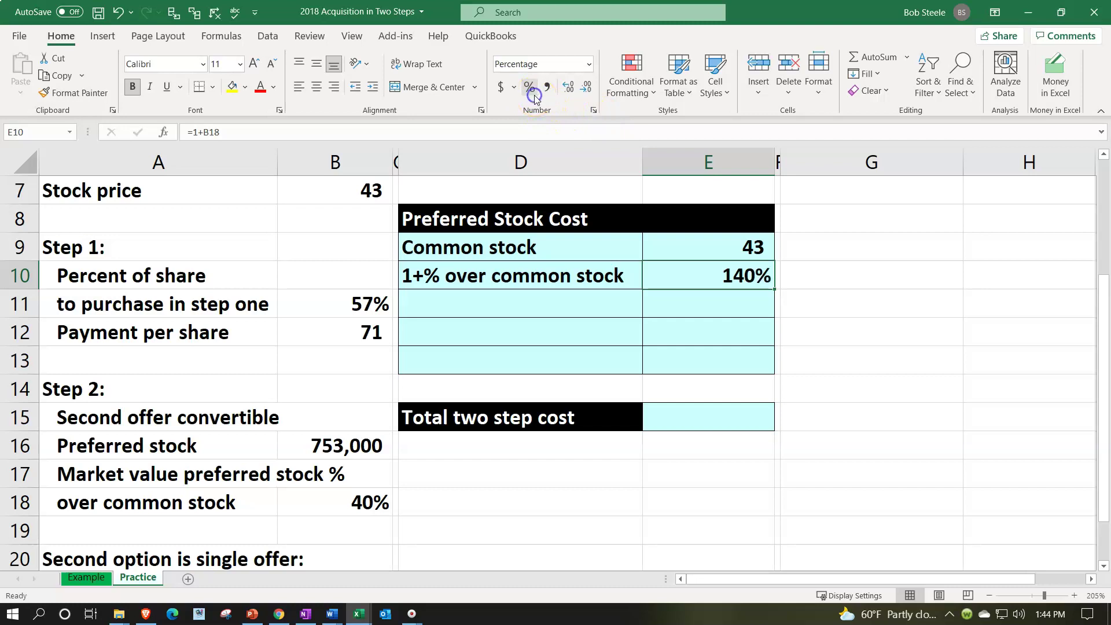
{"action": "left_click", "coordinate": [170, 87]}
Step: Label D11 'Preferred stock per share'
{"action": "key", "text": "Down"}
{"action": "key", "text": "Left"}
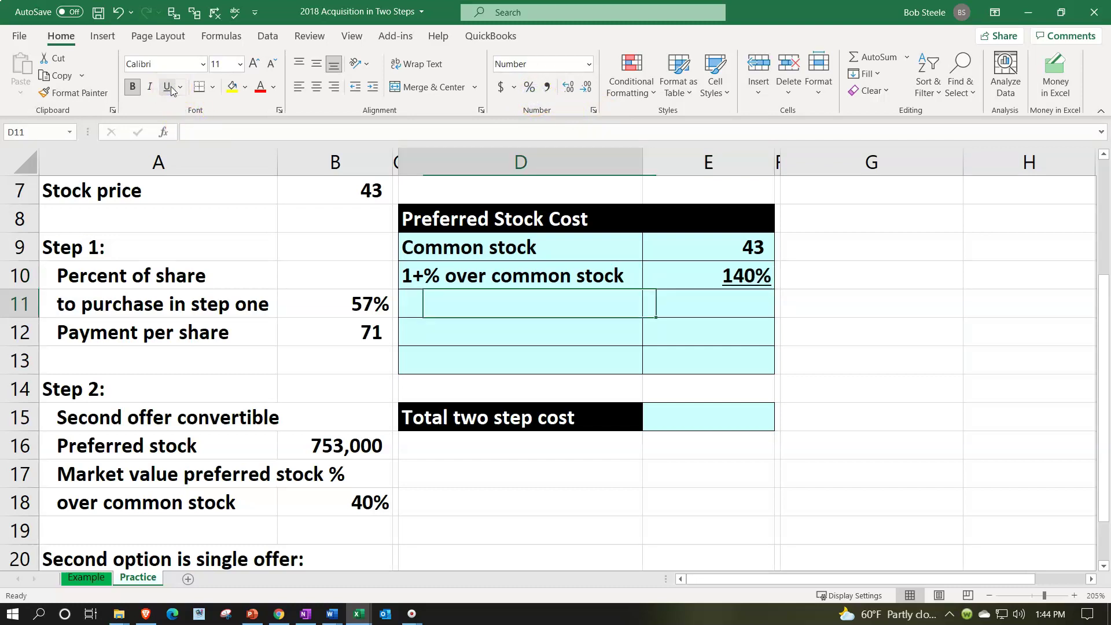
{"action": "type", "text": "Prefer"}
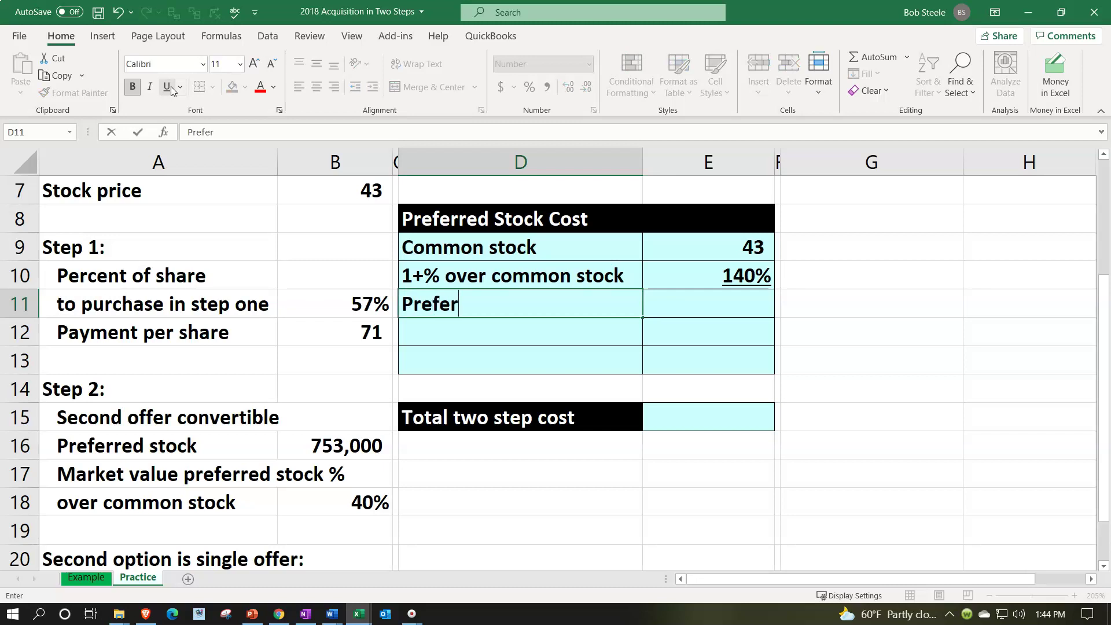
{"action": "type", "text": "red stock "}
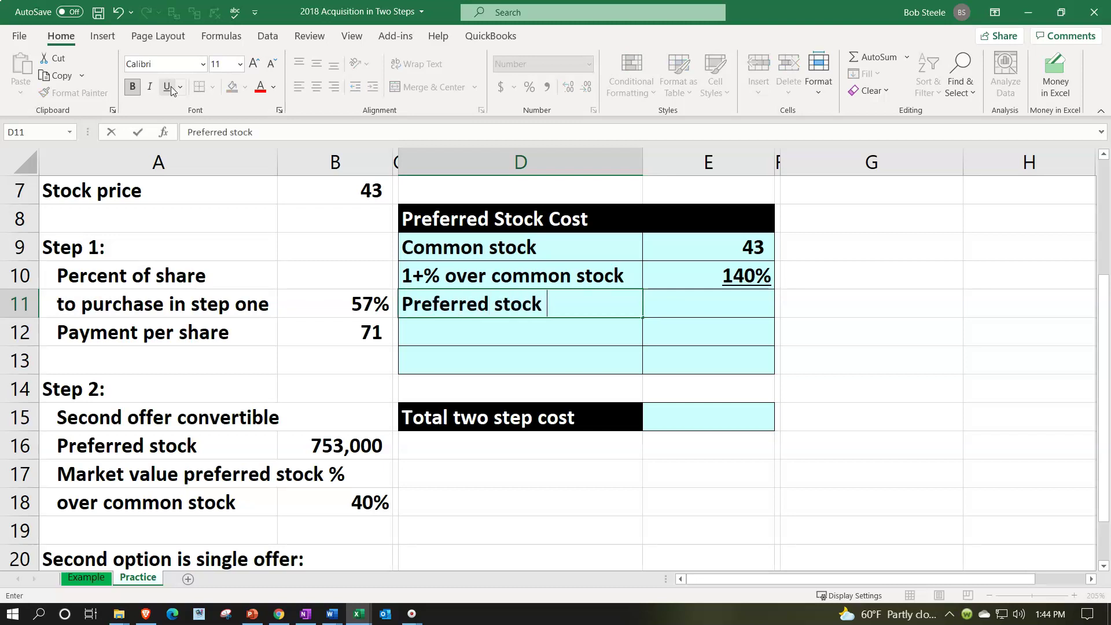
{"action": "type", "text": "per share"}
{"action": "key", "text": "Right"}
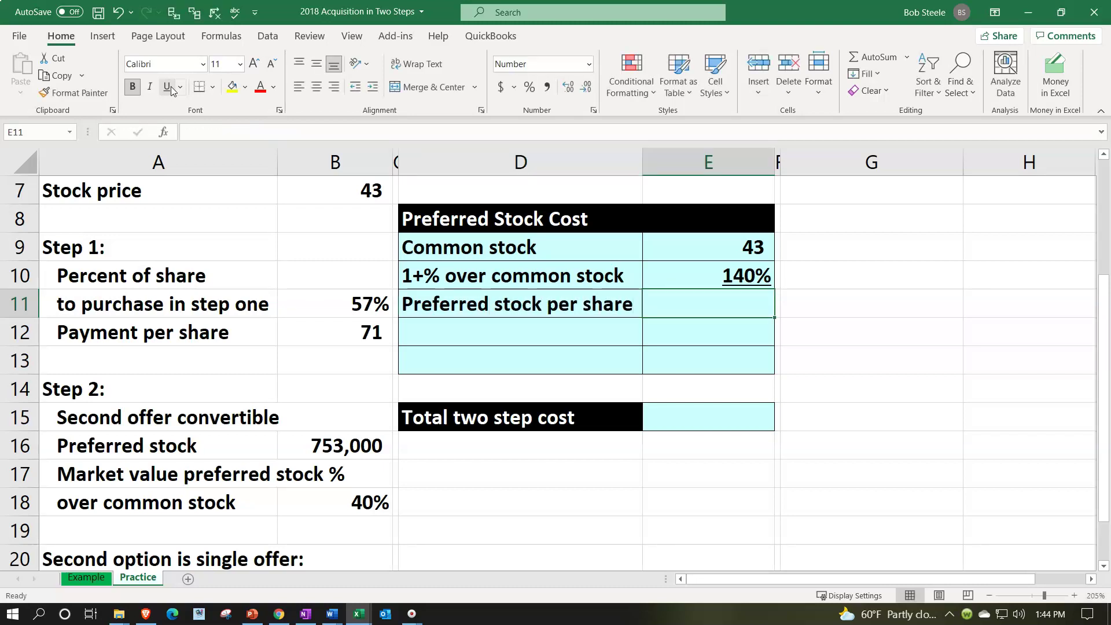
Step: Enter =E9*E10 in E11 and show it to two decimals as 60.20
{"action": "key", "text": "F2"}
{"action": "type", "text": "="}
{"action": "key", "text": "Up"}
{"action": "key", "text": "Up"}
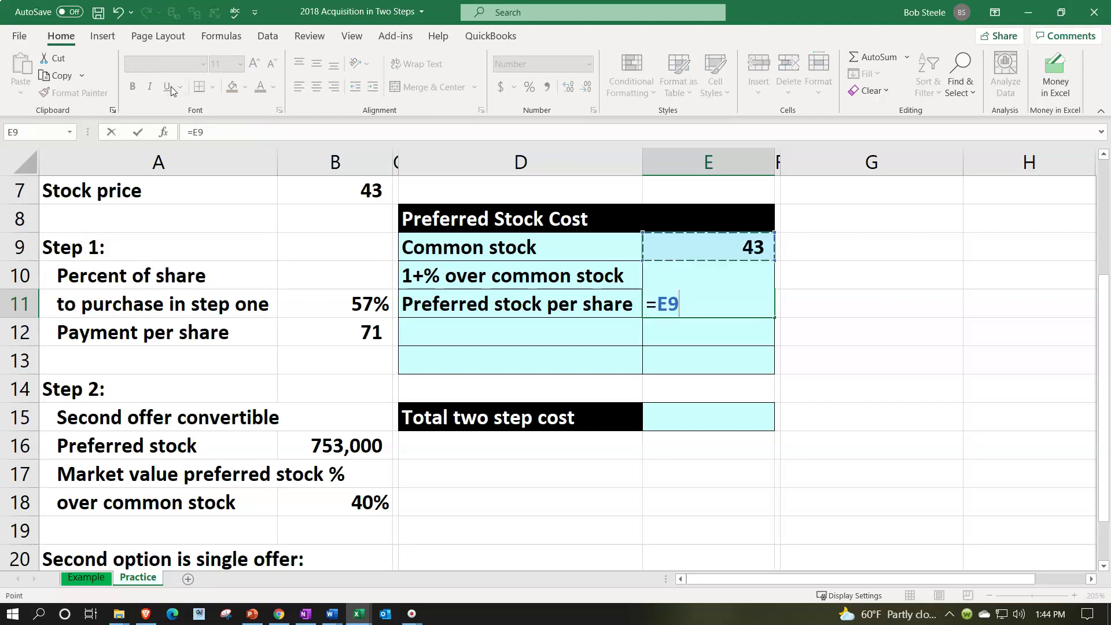
{"action": "type", "text": "*"}
{"action": "key", "text": "Up"}
{"action": "key", "text": "Return"}
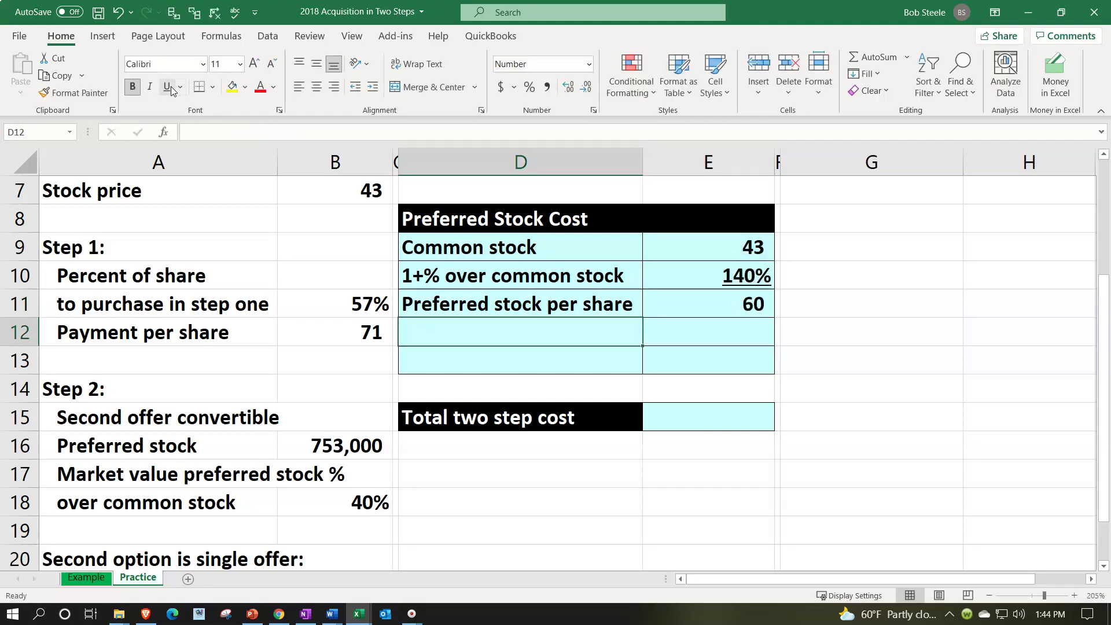
{"action": "key", "text": "Up"}
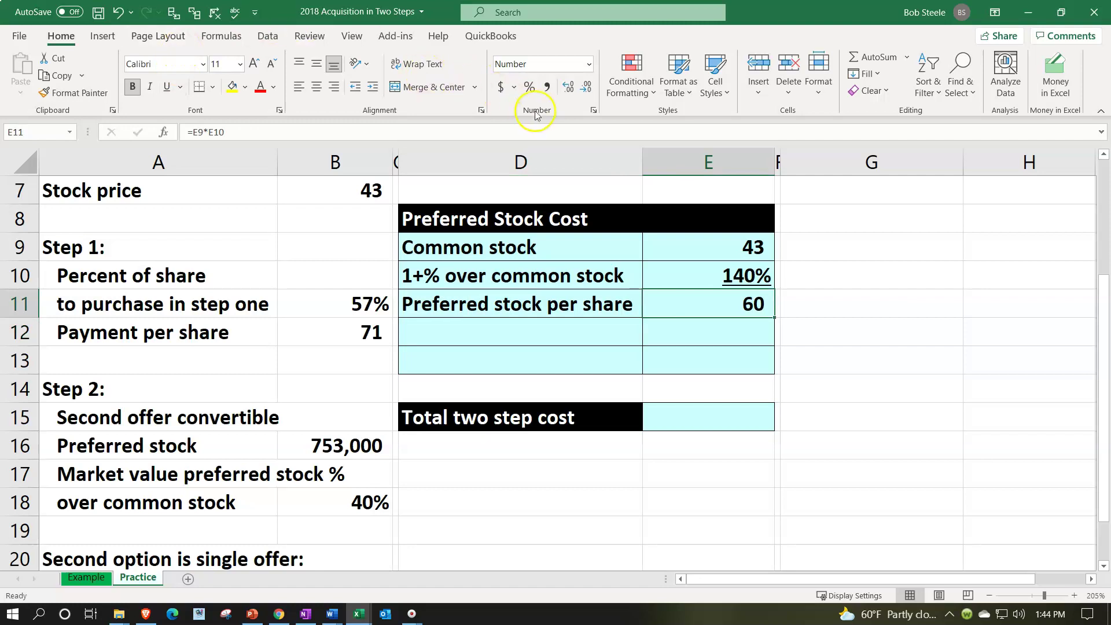
{"action": "left_click", "coordinate": [567, 91]}
{"action": "left_click", "coordinate": [568, 92]}
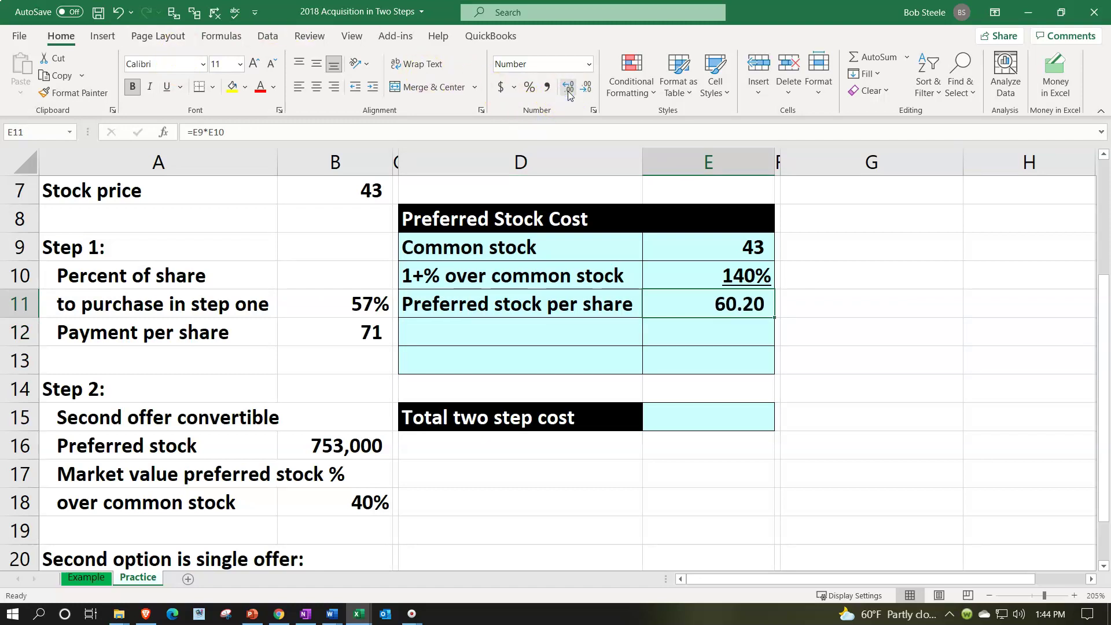
{"action": "key", "text": "Down"}
{"action": "key", "text": "Left"}
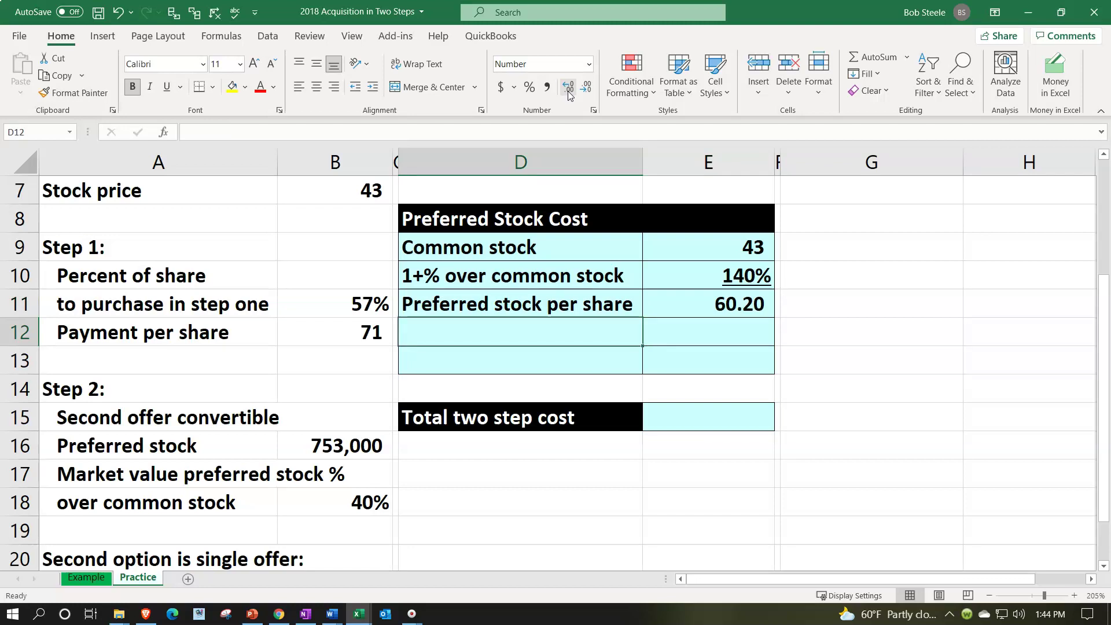
Step: Add a '# preferred stock' row with =B16 in E12, underlined 753,000
{"action": "type", "text": "# "}
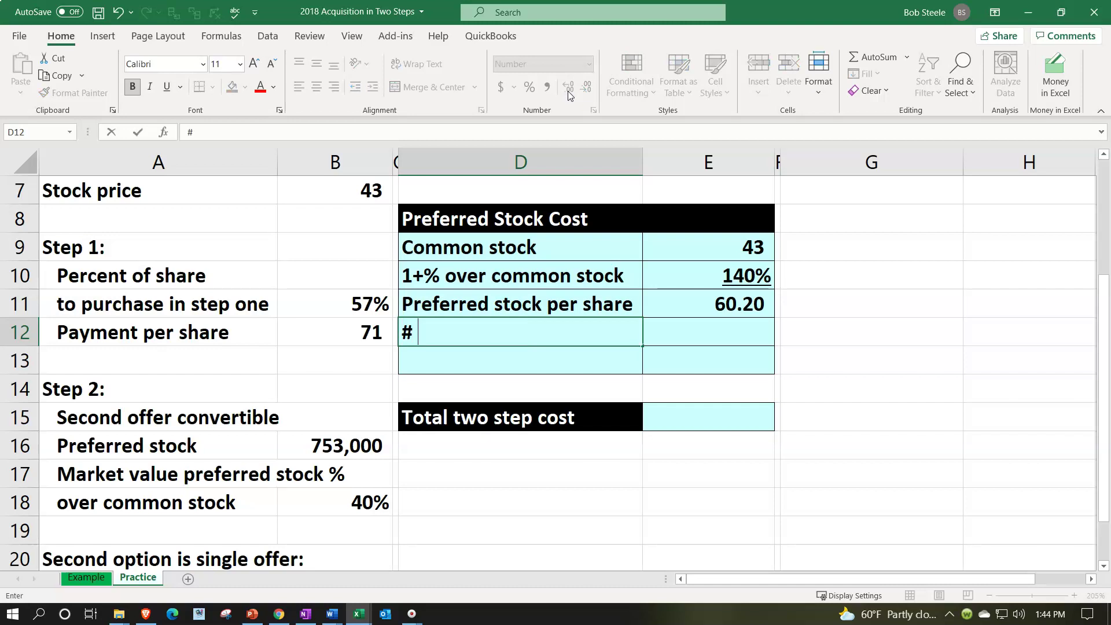
{"action": "type", "text": "preferres"}
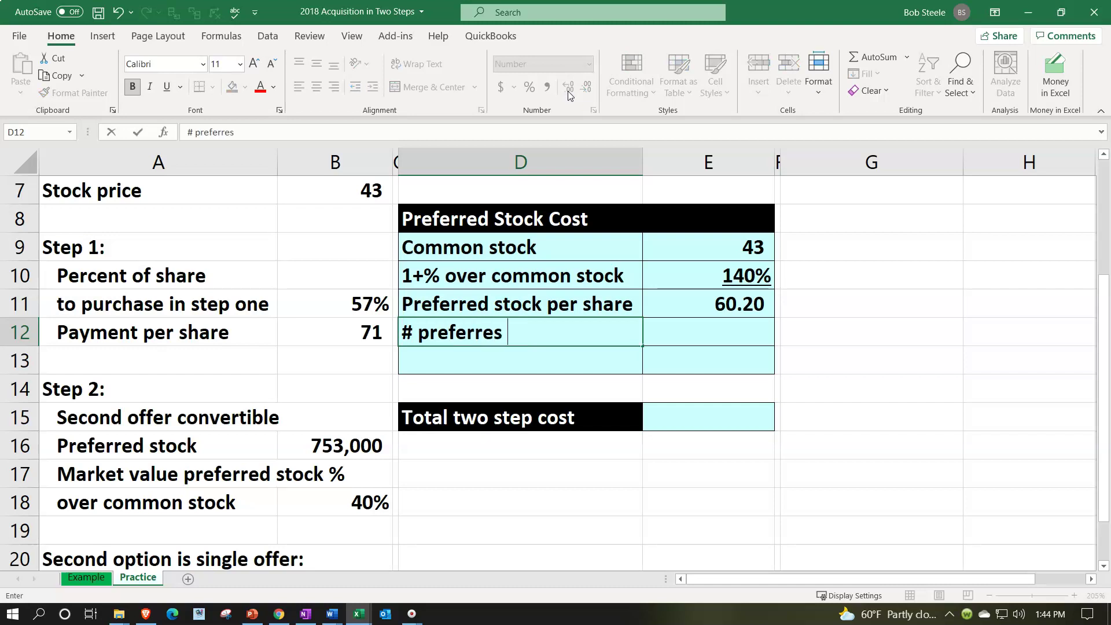
{"action": "key", "text": "BackSpace"}
{"action": "key", "text": "BackSpace"}
{"action": "type", "text": "d stock"}
{"action": "key", "text": "Tab"}
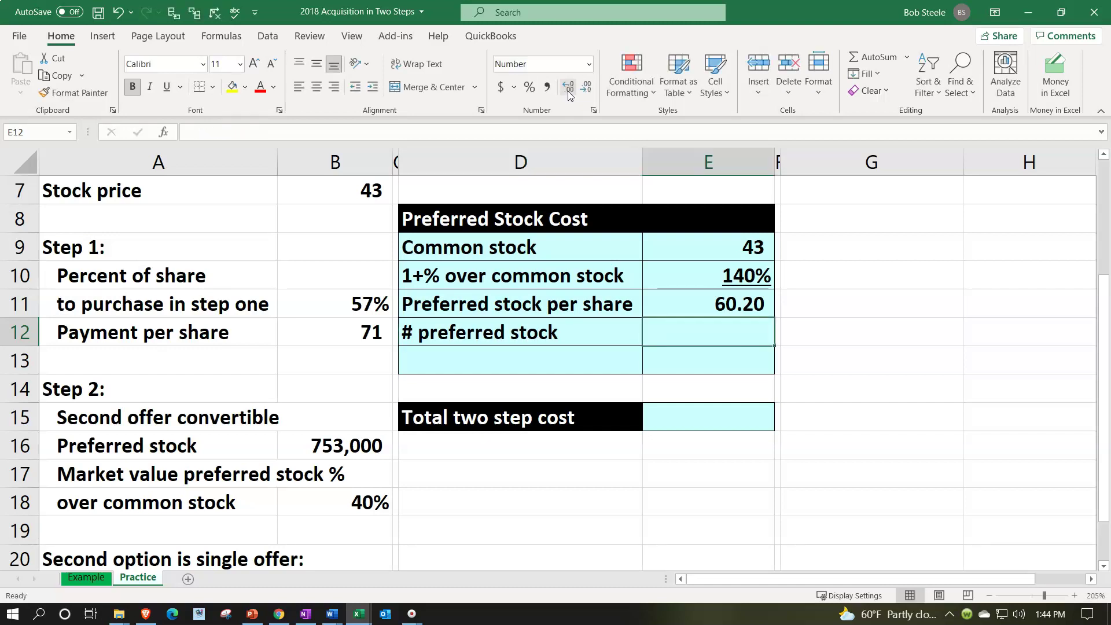
{"action": "type", "text": "="}
{"action": "key", "text": "Left"}
{"action": "key", "text": "Left"}
{"action": "key", "text": "Left"}
{"action": "key", "text": "Down"}
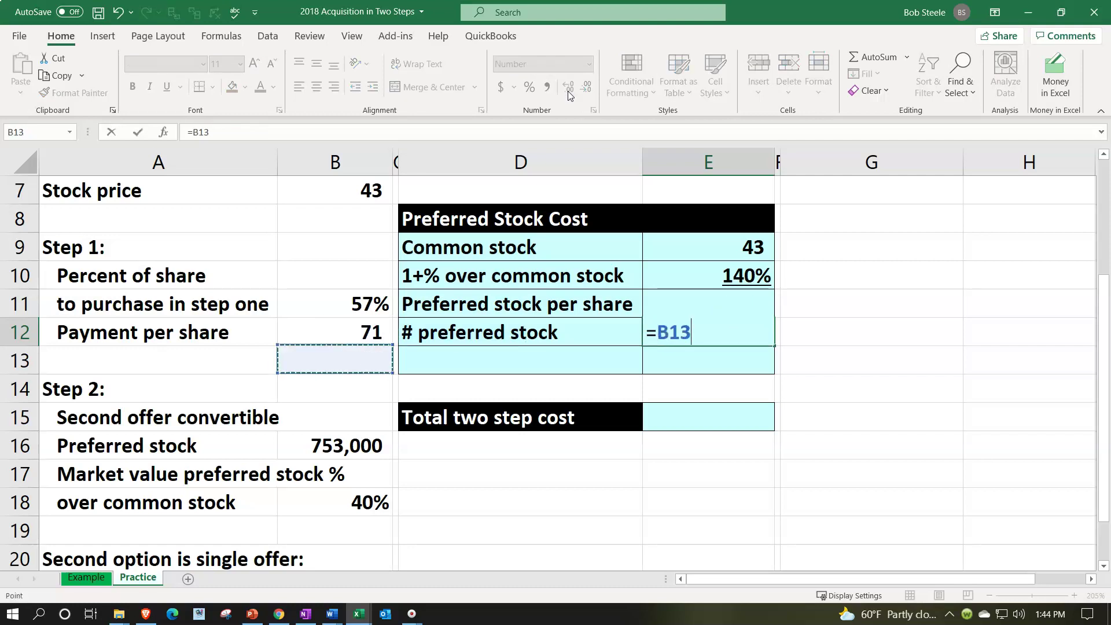
{"action": "key", "text": "Down"}
{"action": "key", "text": "Down"}
{"action": "key", "text": "Down"}
{"action": "key", "text": "Return"}
{"action": "key", "text": "Up"}
{"action": "key", "text": "Right"}
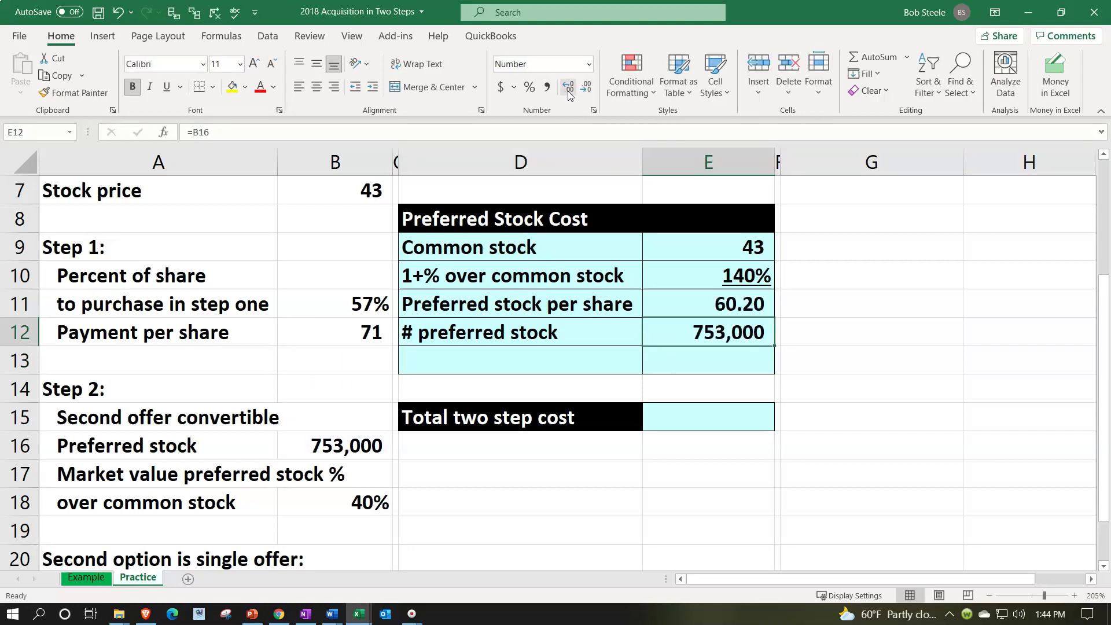
{"action": "left_click", "coordinate": [166, 88]}
Step: Add a 'Preferred stcok cost' row with =E11*E12 in E13 for 45,330,600
{"action": "key", "text": "Down"}
{"action": "key", "text": "Left"}
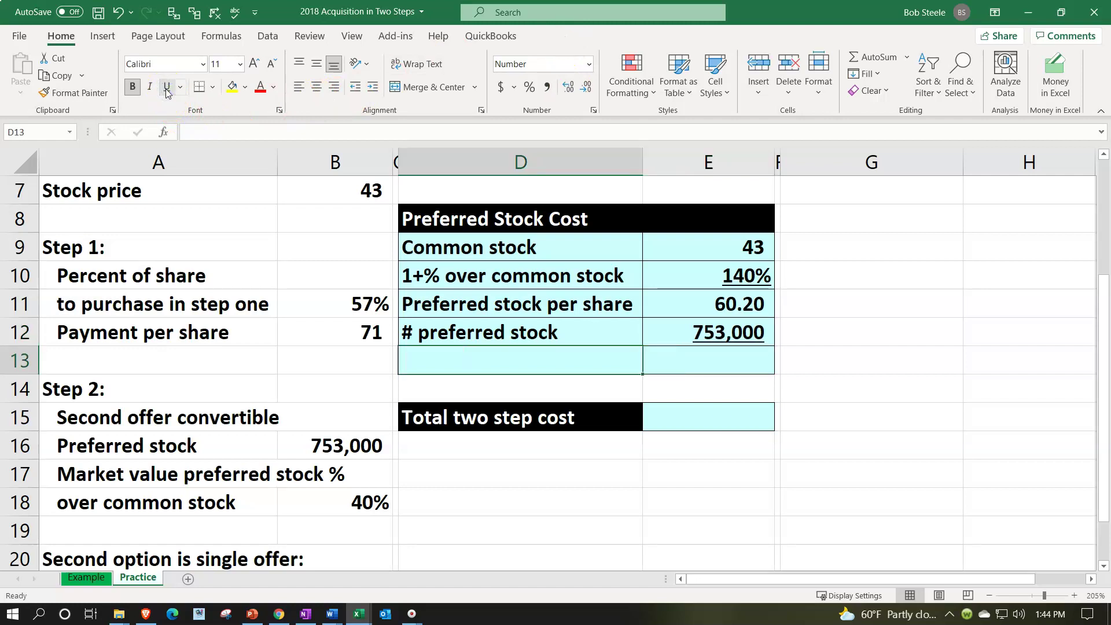
{"action": "type", "text": "Preferres"}
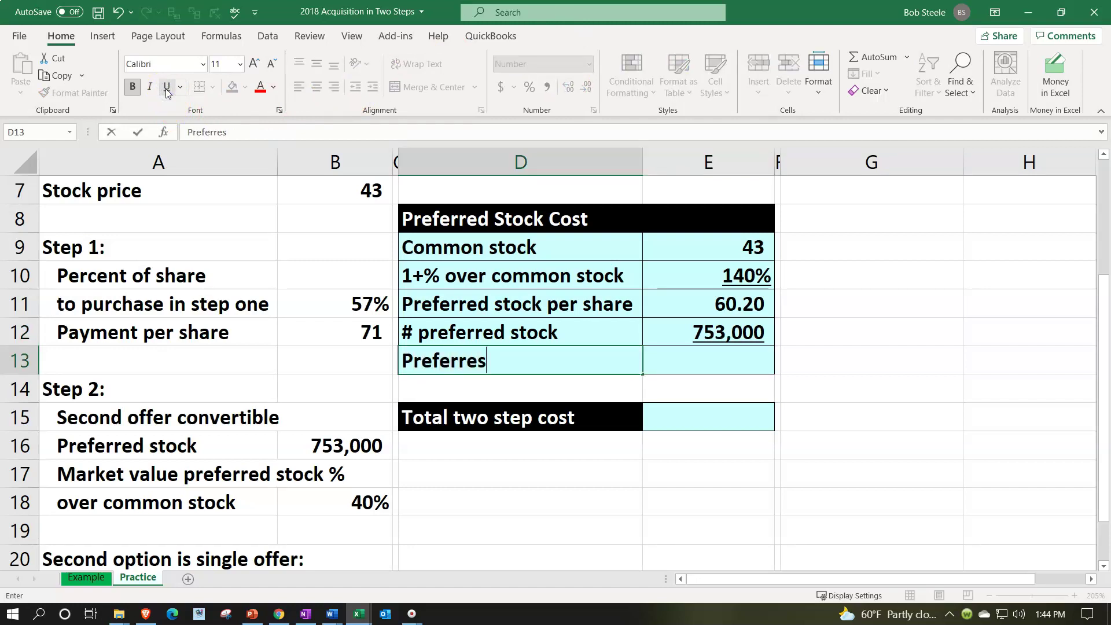
{"action": "key", "text": "BackSpace"}
{"action": "type", "text": "d stcok cost"}
{"action": "key", "text": "Tab"}
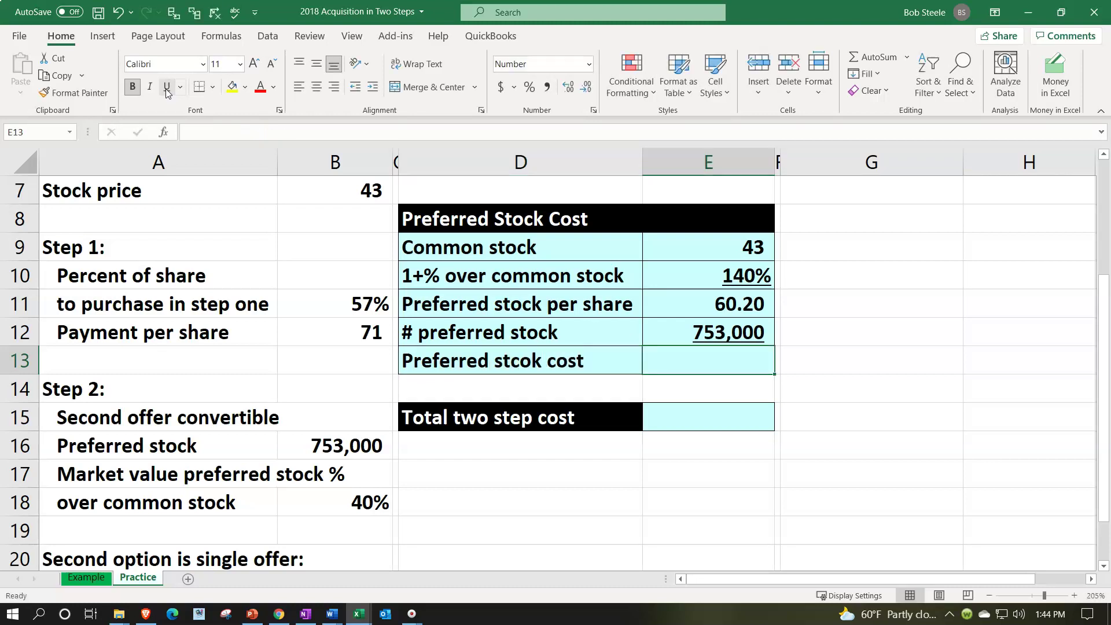
{"action": "type", "text": "="}
{"action": "key", "text": "Up"}
{"action": "key", "text": "Up"}
{"action": "type", "text": "*"}
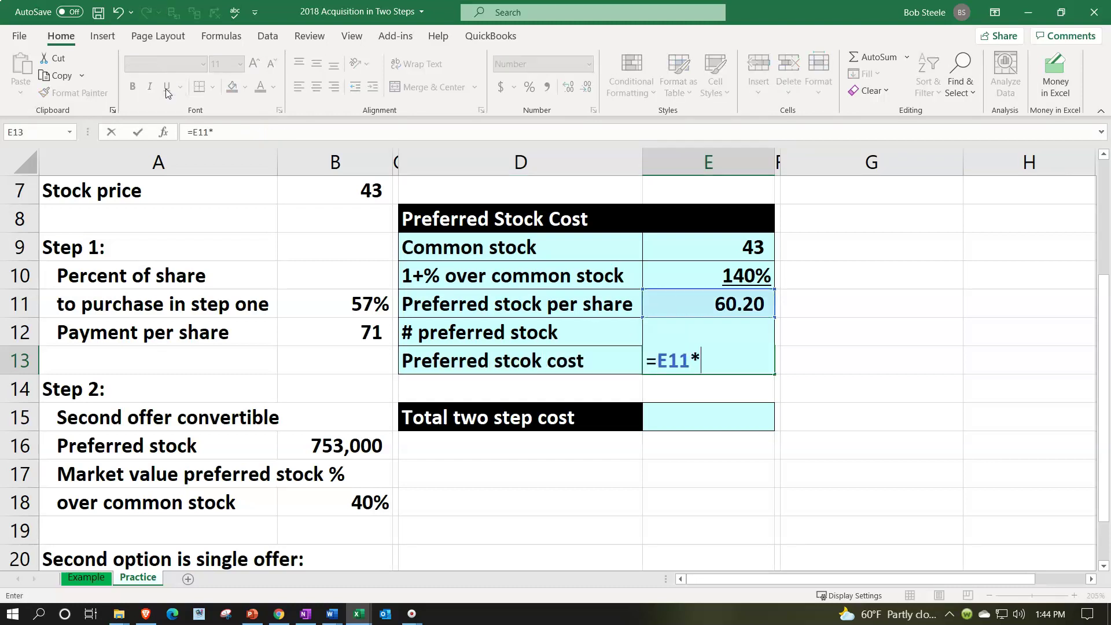
{"action": "key", "text": "Up"}
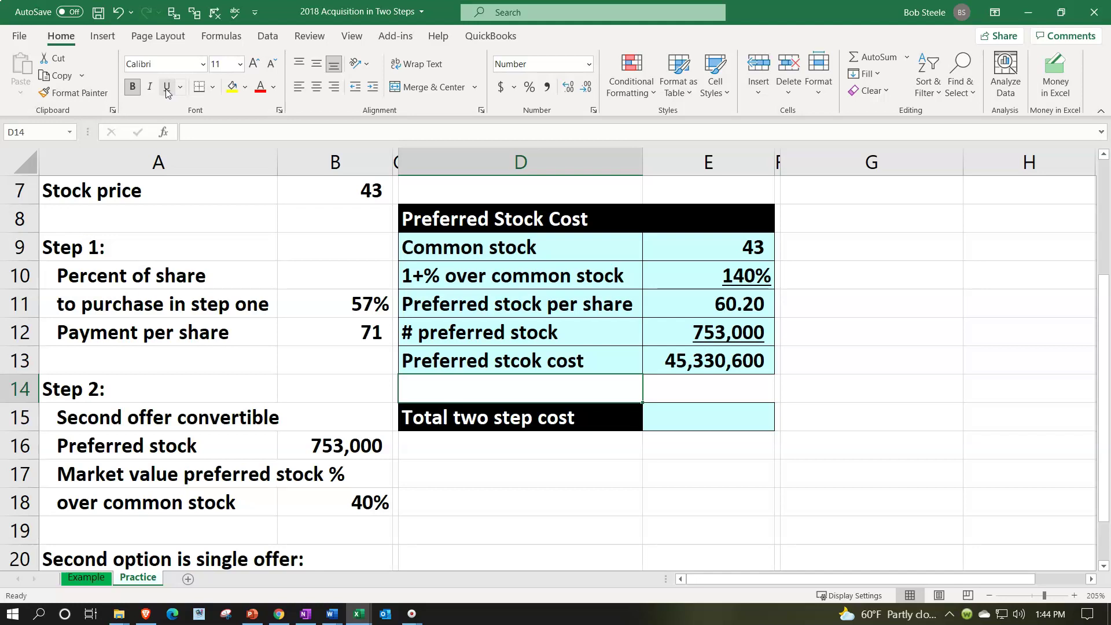
Step: Enter the Total two step cost formula adding purchase cost E6 and preferred stock cost
{"action": "key", "text": "Down"}
{"action": "key", "text": "Right"}
{"action": "type", "text": "="}
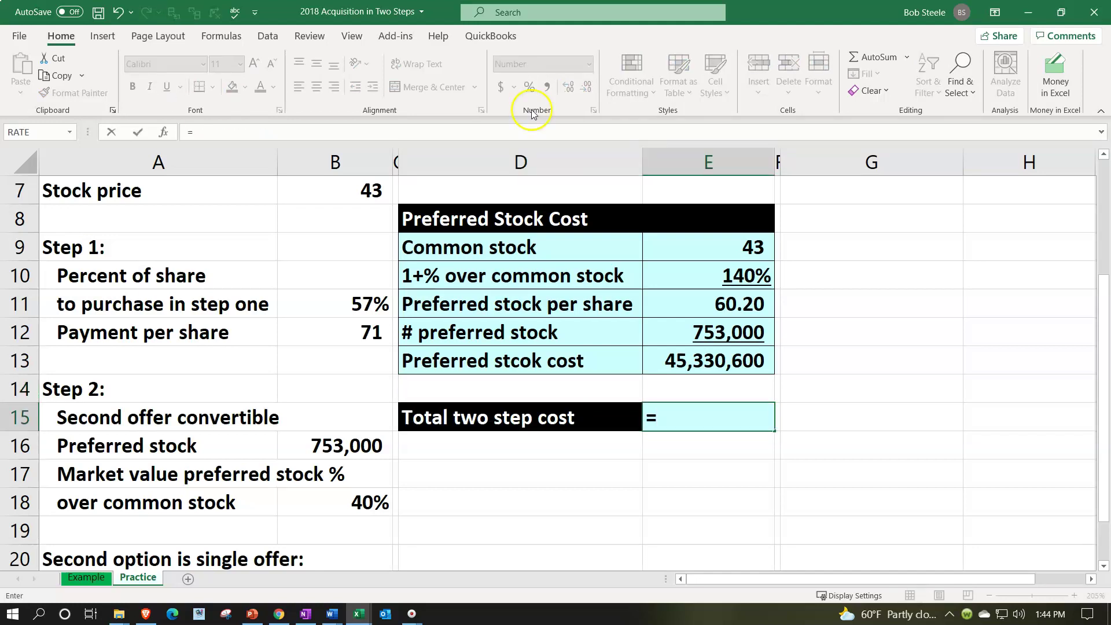
{"action": "scroll", "coordinate": [637, 272], "scroll_direction": "up", "scroll_amount": 1}
{"action": "left_click", "coordinate": [705, 248]}
{"action": "type", "text": "+"}
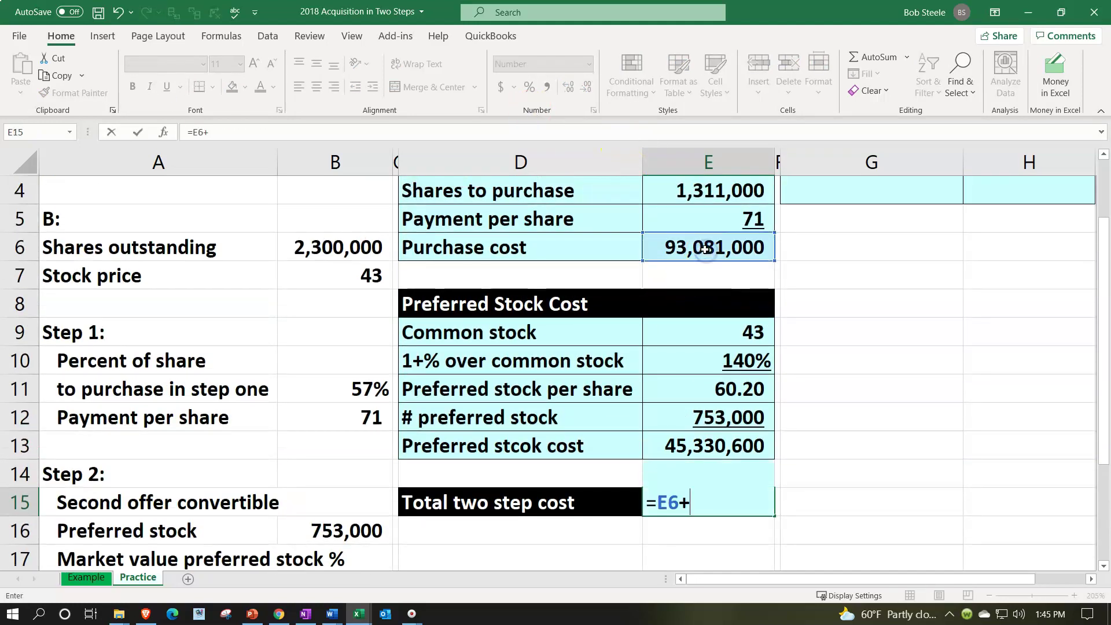
{"action": "key", "text": "Up"}
{"action": "key", "text": "Up"}
{"action": "key", "text": "Return"}
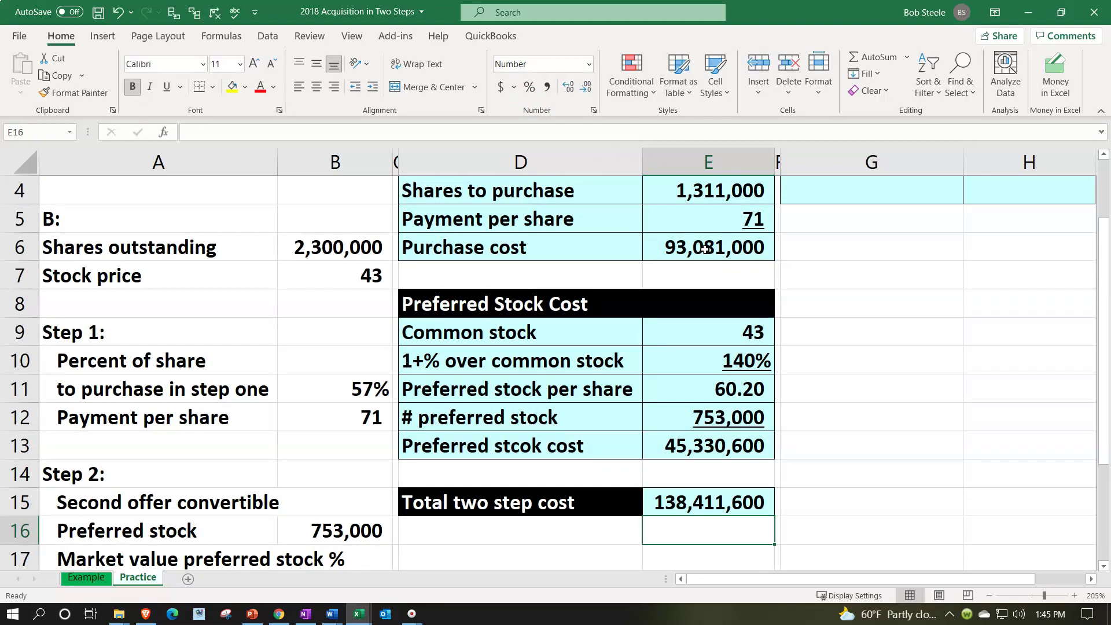
Step: Check the single offer amount per share in B21, then return to the top
{"action": "left_click", "coordinate": [605, 386]}
{"action": "scroll", "coordinate": [606, 377], "scroll_direction": "down", "scroll_amount": 2}
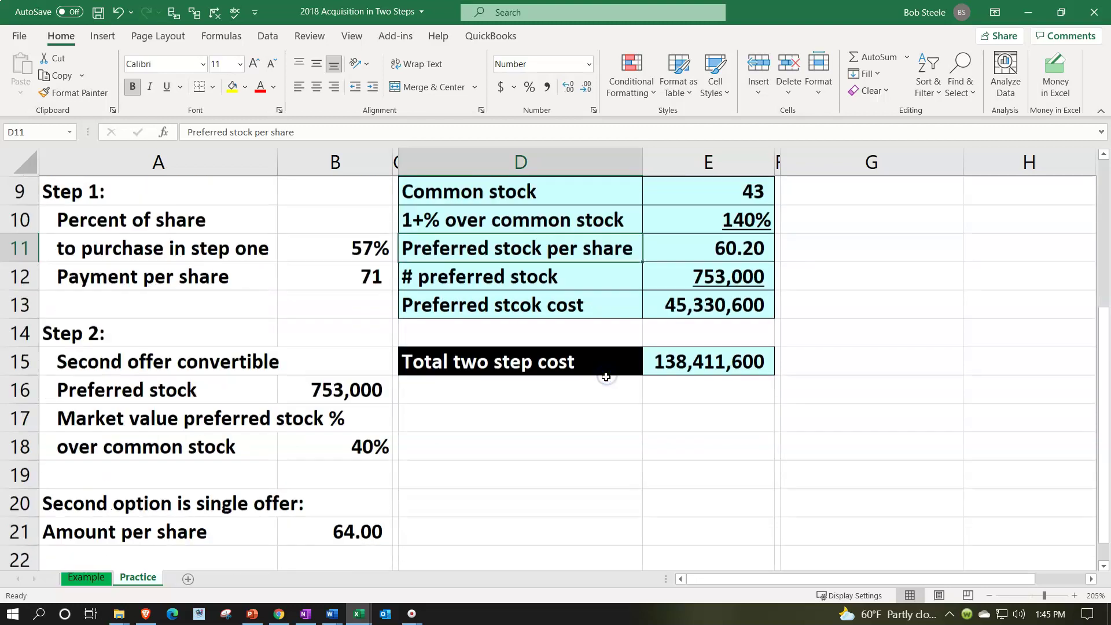
{"action": "left_click", "coordinate": [383, 501]}
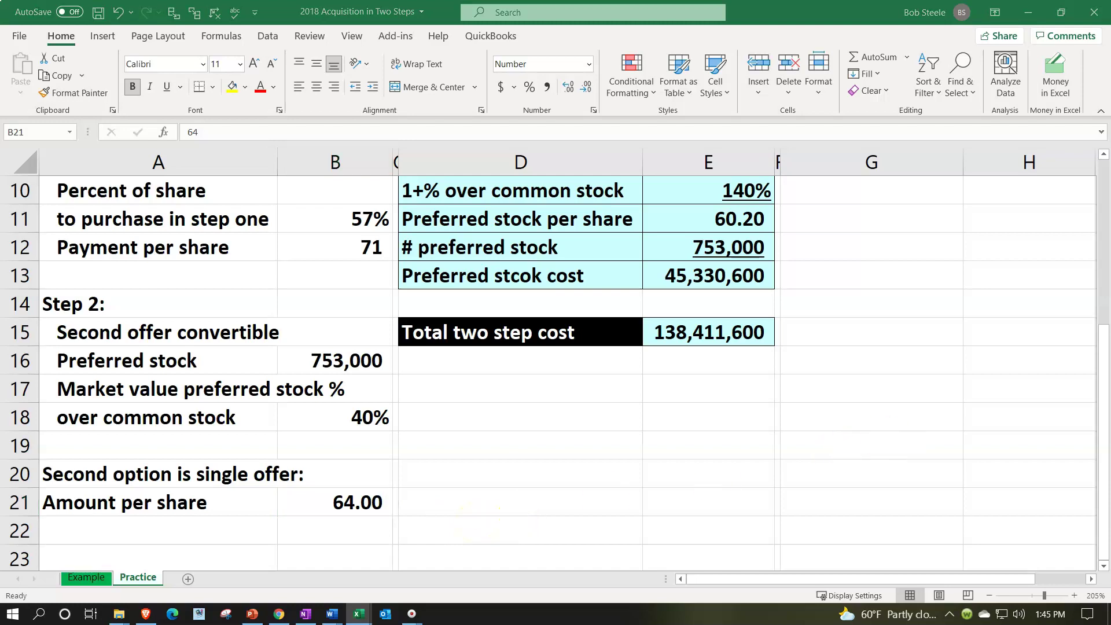
{"action": "scroll", "coordinate": [903, 365], "scroll_direction": "up", "scroll_amount": 3}
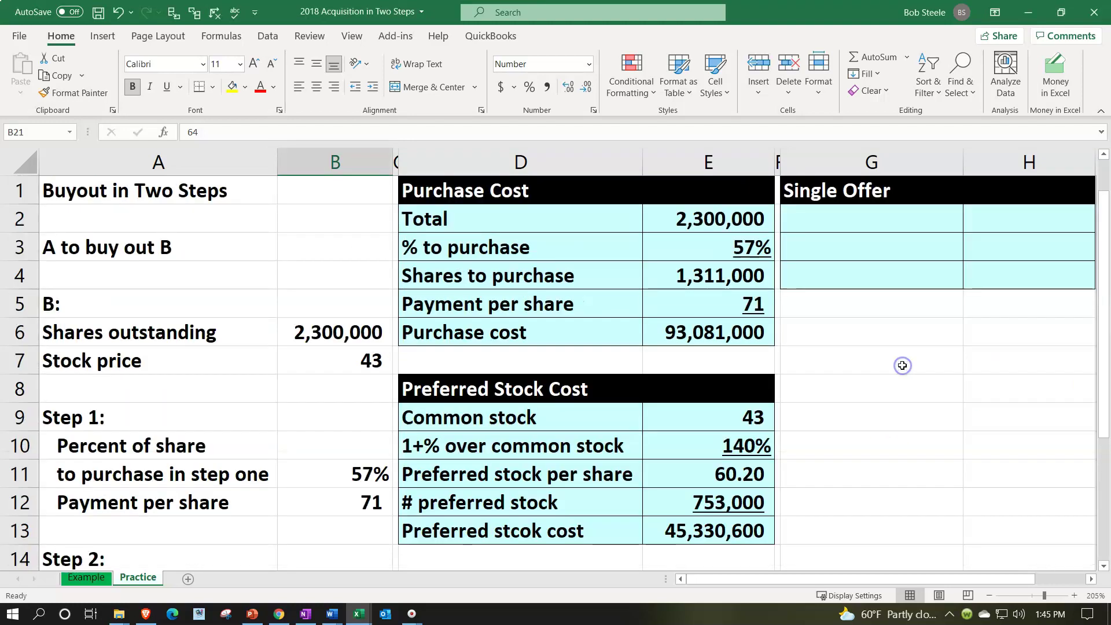
Step: Link G2 to the Shares outstanding label (=A6) and H2 to its 2,300,000 value (=B6)
{"action": "left_click", "coordinate": [868, 216]}
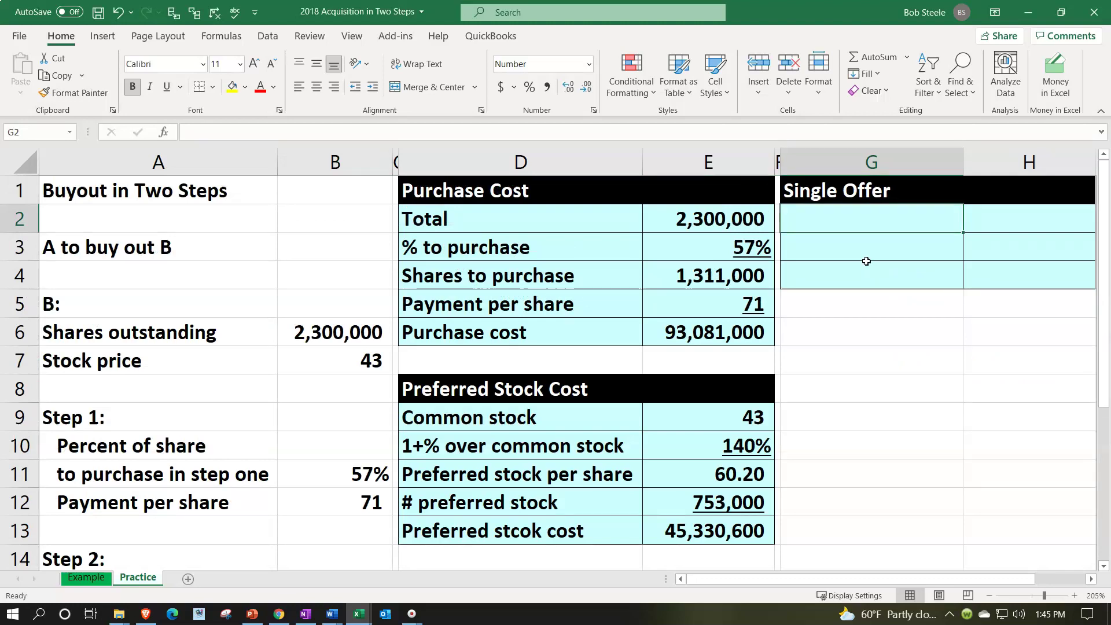
{"action": "type", "text": "="}
{"action": "key", "text": "Left"}
{"action": "key", "text": "Left"}
{"action": "key", "text": "Left"}
{"action": "key", "text": "Left"}
{"action": "key", "text": "Left"}
{"action": "key", "text": "Left"}
{"action": "key", "text": "Down"}
{"action": "key", "text": "Down"}
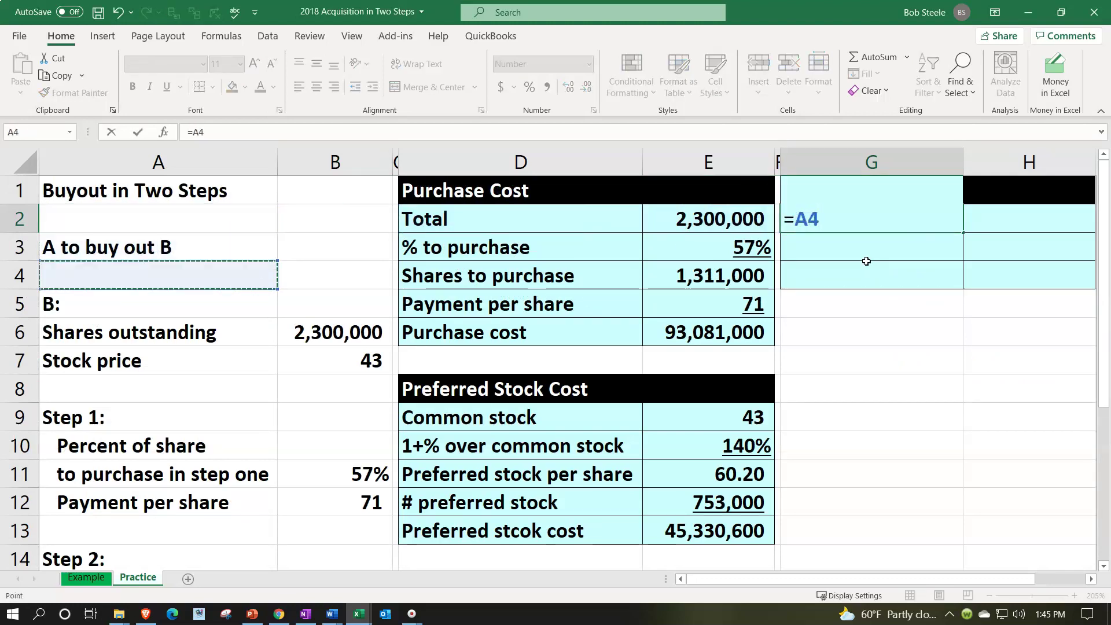
{"action": "key", "text": "Down"}
{"action": "key", "text": "Down"}
{"action": "key", "text": "Tab"}
{"action": "type", "text": "="}
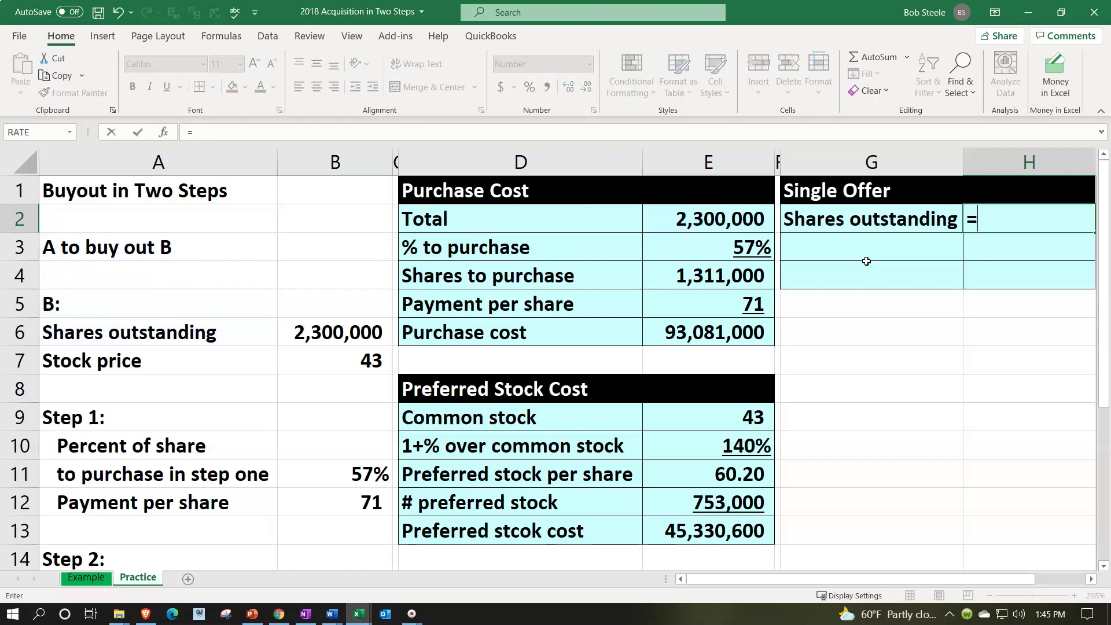
{"action": "key", "text": "Down"}
{"action": "key", "text": "Down"}
{"action": "key", "text": "Down"}
{"action": "key", "text": "Left"}
{"action": "key", "text": "Left"}
{"action": "key", "text": "Left"}
{"action": "key", "text": "Left"}
{"action": "key", "text": "Left"}
{"action": "key", "text": "Left"}
{"action": "key", "text": "Down"}
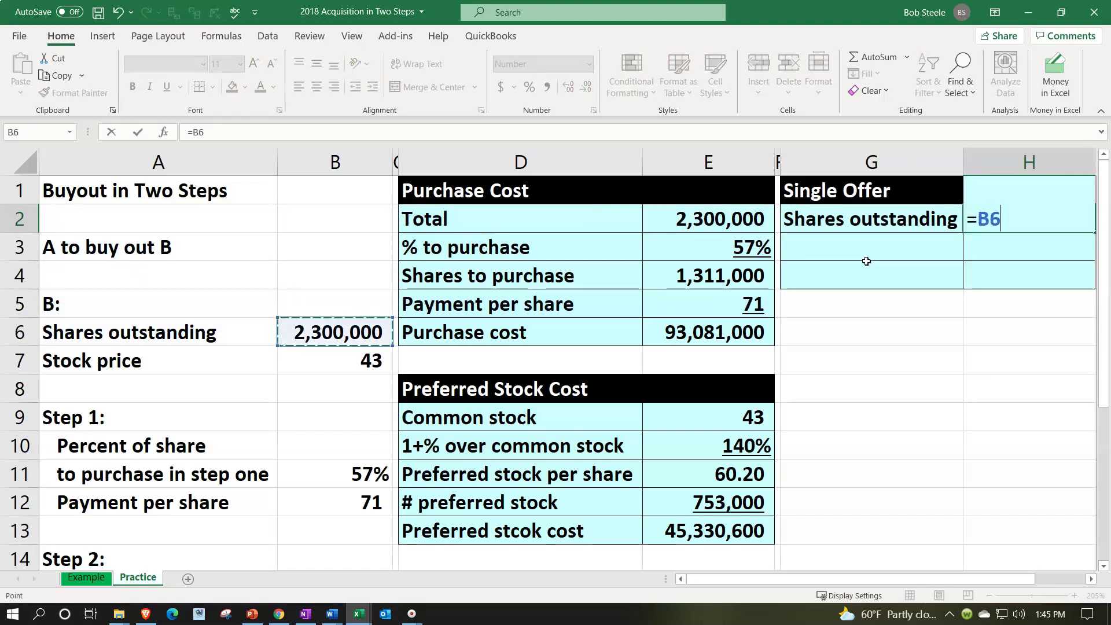
{"action": "key", "text": "Return"}
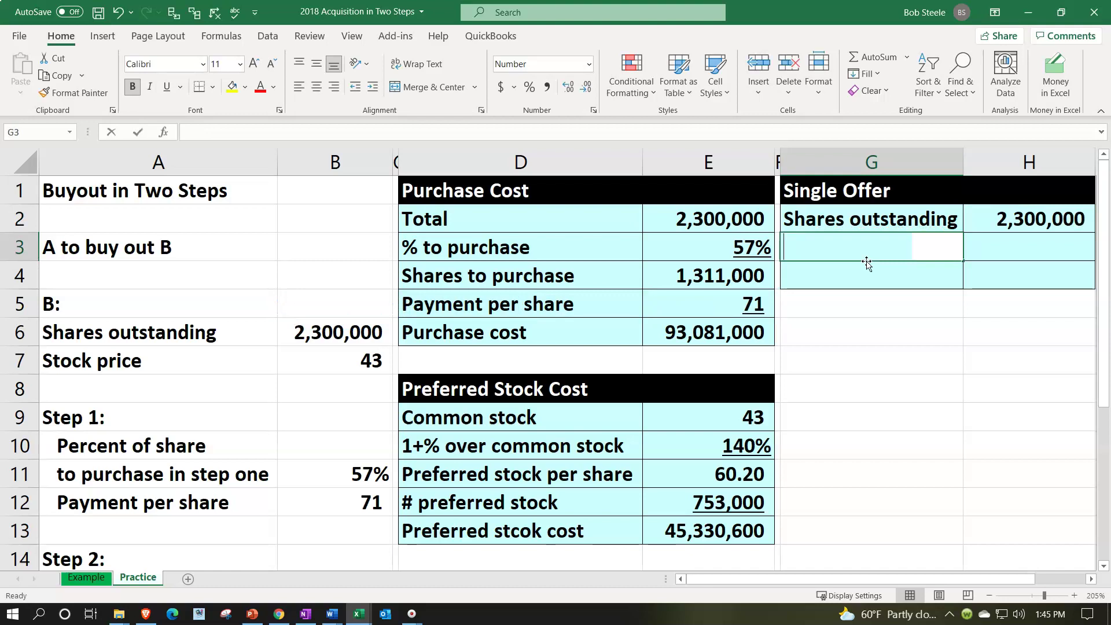
Step: Add an 'Offer price' row whose value =B21 shows 64, underlined
{"action": "type", "text": "Offer price"}
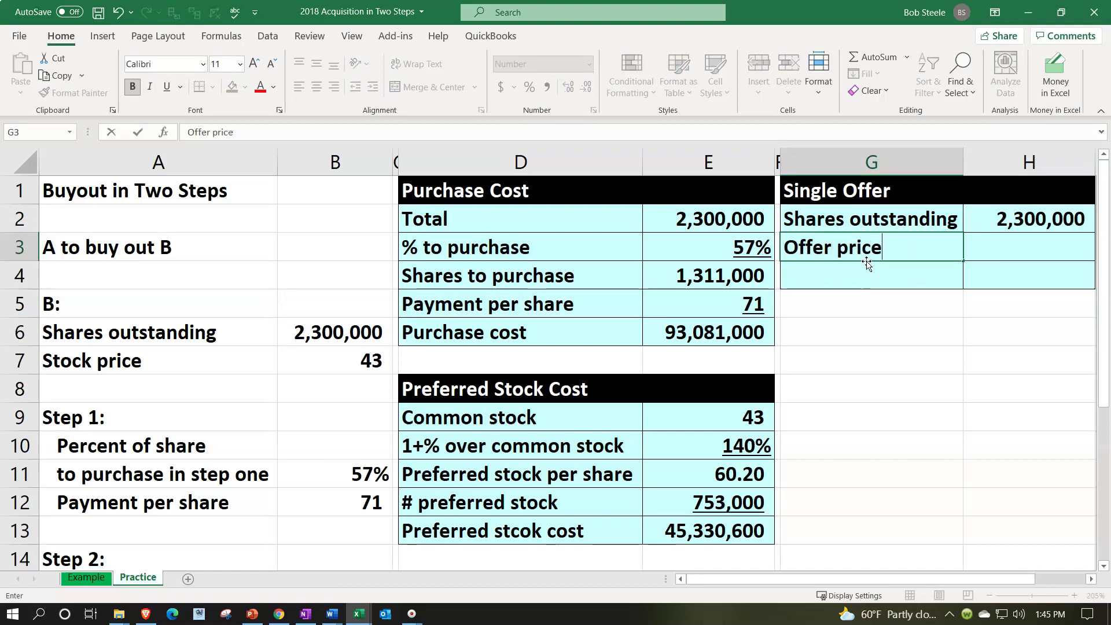
{"action": "key", "text": "Tab"}
{"action": "type", "text": "="}
{"action": "key", "text": "Down"}
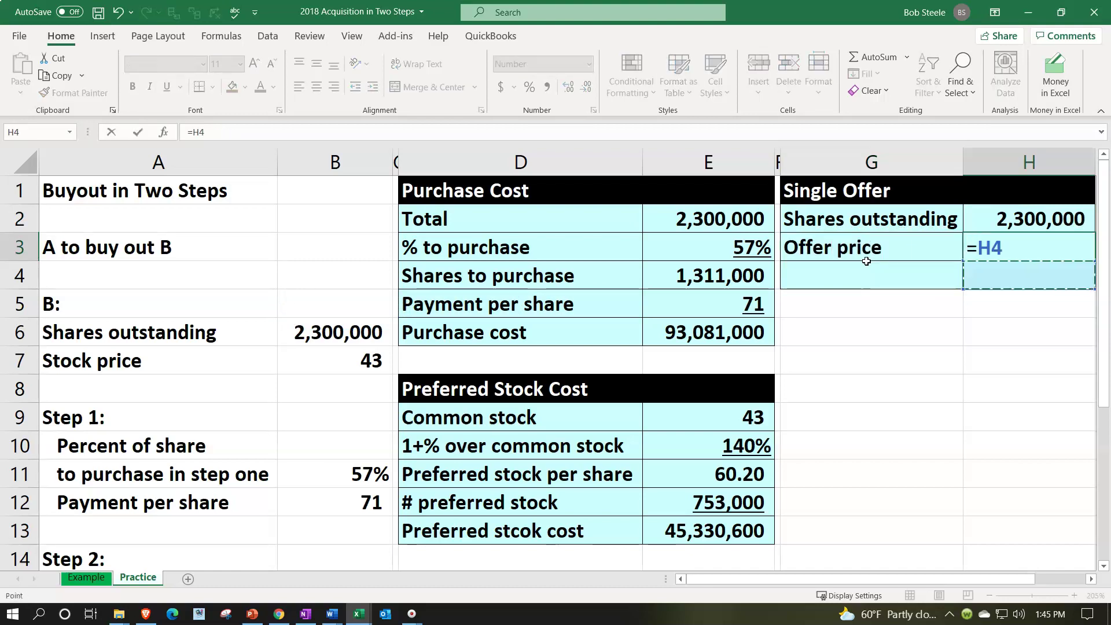
{"action": "key", "text": "Down"}
{"action": "key", "text": "Down"}
{"action": "key", "text": "Down"}
{"action": "key", "text": "Down"}
{"action": "key", "text": "Down"}
{"action": "key", "text": "Down"}
{"action": "key", "text": "Down"}
{"action": "key", "text": "Down"}
{"action": "key", "text": "Down"}
{"action": "key", "text": "Down"}
{"action": "key", "text": "Down"}
{"action": "key", "text": "Down"}
{"action": "key", "text": "Down"}
{"action": "key", "text": "Left"}
{"action": "key", "text": "Left"}
{"action": "key", "text": "Left"}
{"action": "key", "text": "Down"}
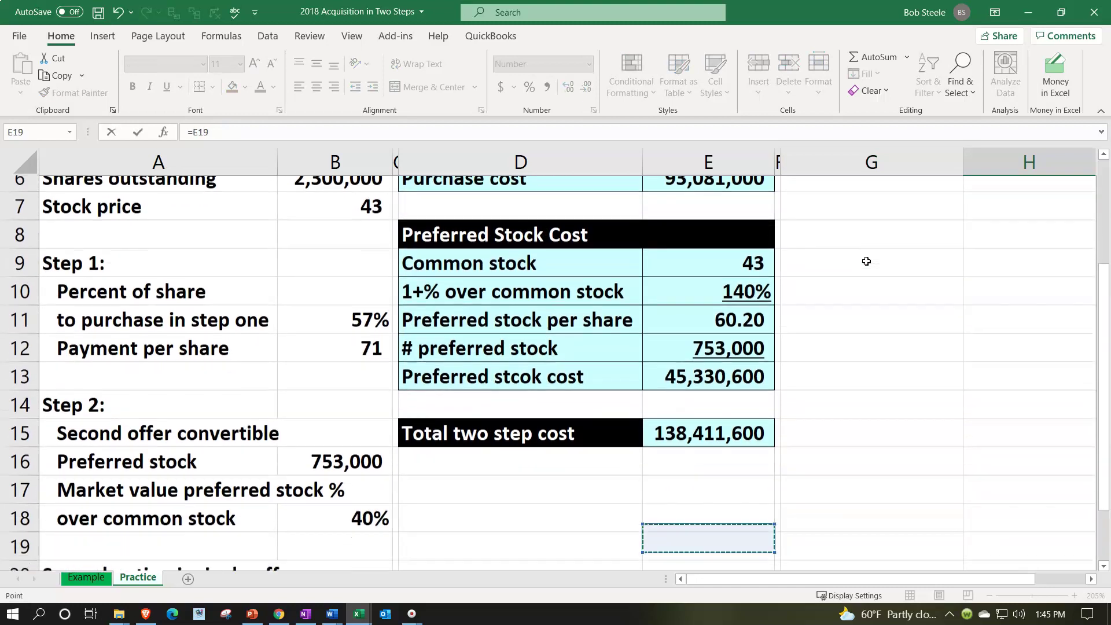
{"action": "key", "text": "Down"}
{"action": "key", "text": "Down"}
{"action": "key", "text": "Down"}
{"action": "key", "text": "Left"}
{"action": "key", "text": "Left"}
{"action": "key", "text": "Left"}
{"action": "key", "text": "ctrl+Return"}
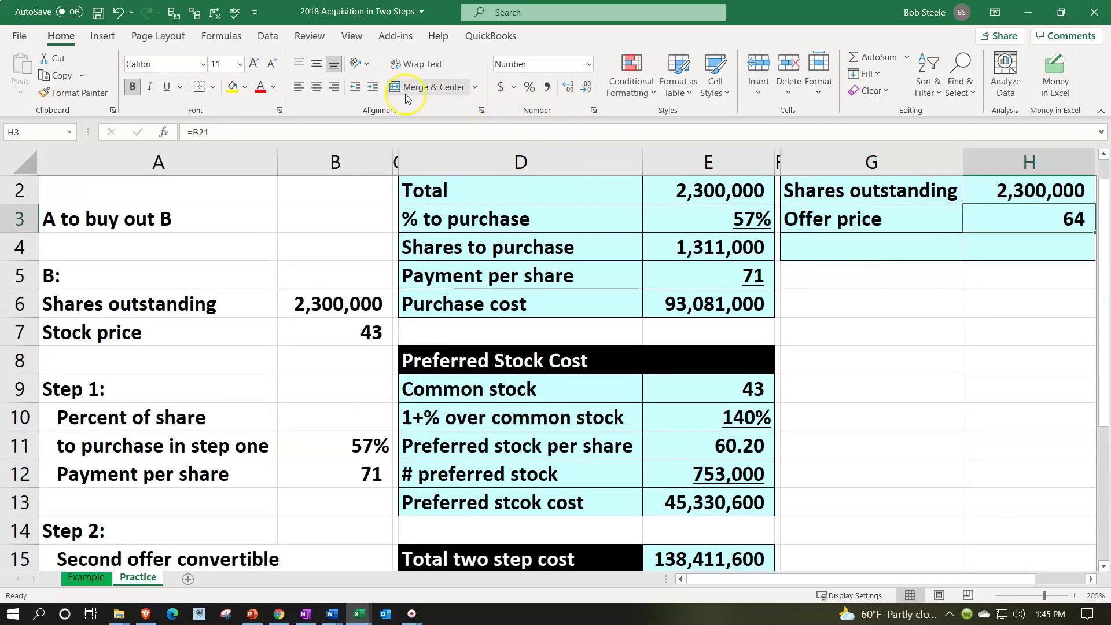
{"action": "left_click", "coordinate": [170, 90]}
Step: Add a 'Single offer' row computing =H2*H3, giving 147,200,000
{"action": "key", "text": "Down"}
{"action": "key", "text": "Left"}
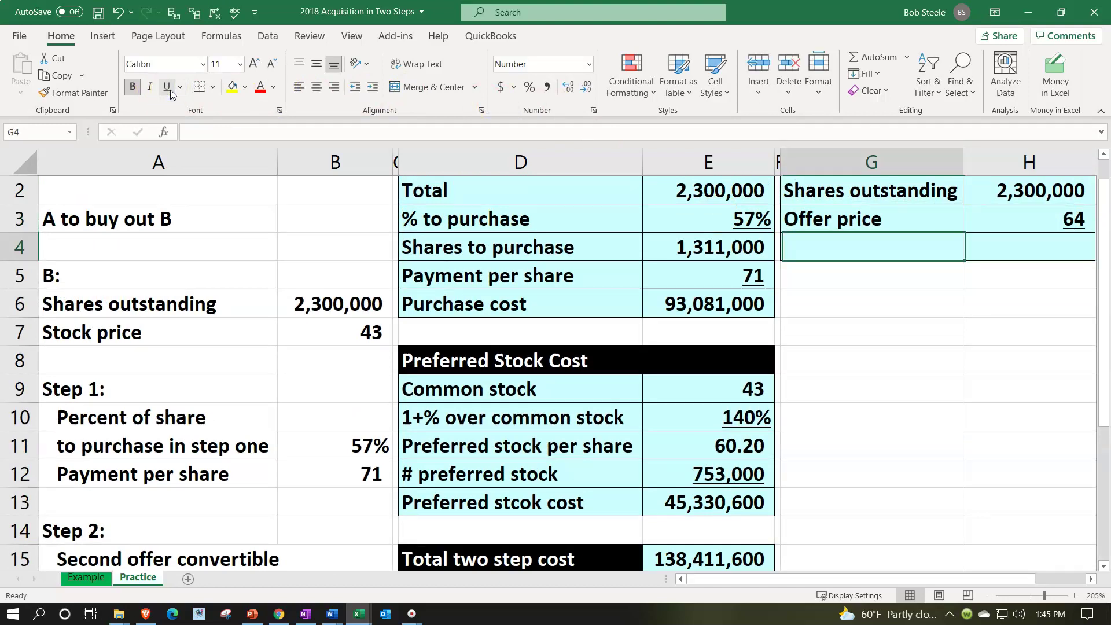
{"action": "type", "text": "Sin"}
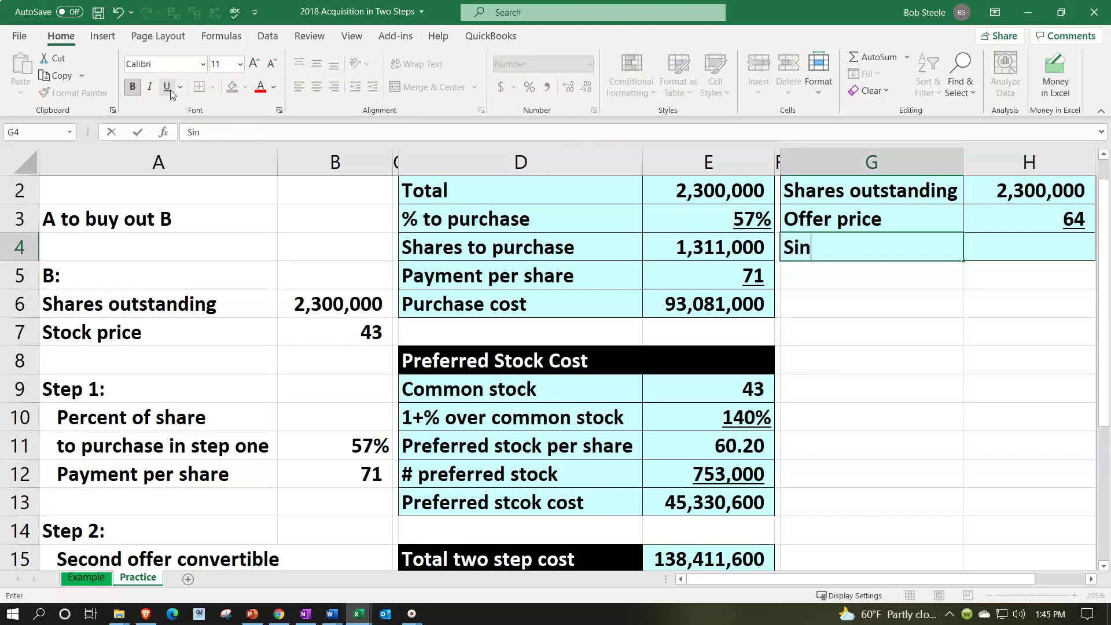
{"action": "type", "text": "gle offer"}
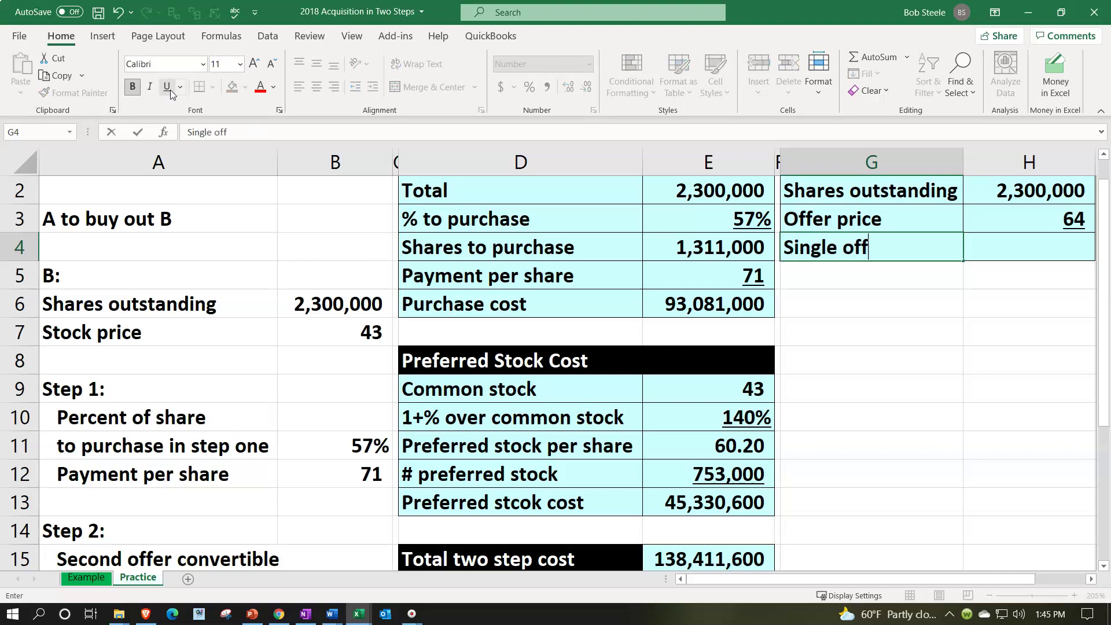
{"action": "key", "text": "Tab"}
{"action": "type", "text": "="}
{"action": "key", "text": "Up"}
{"action": "key", "text": "Up"}
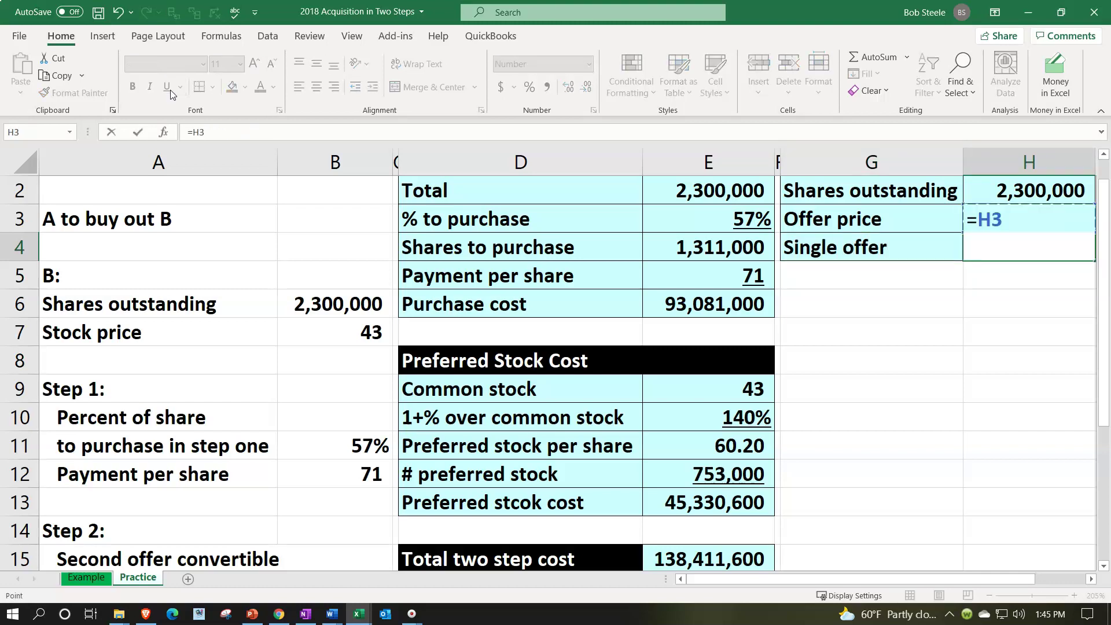
{"action": "type", "text": "*"}
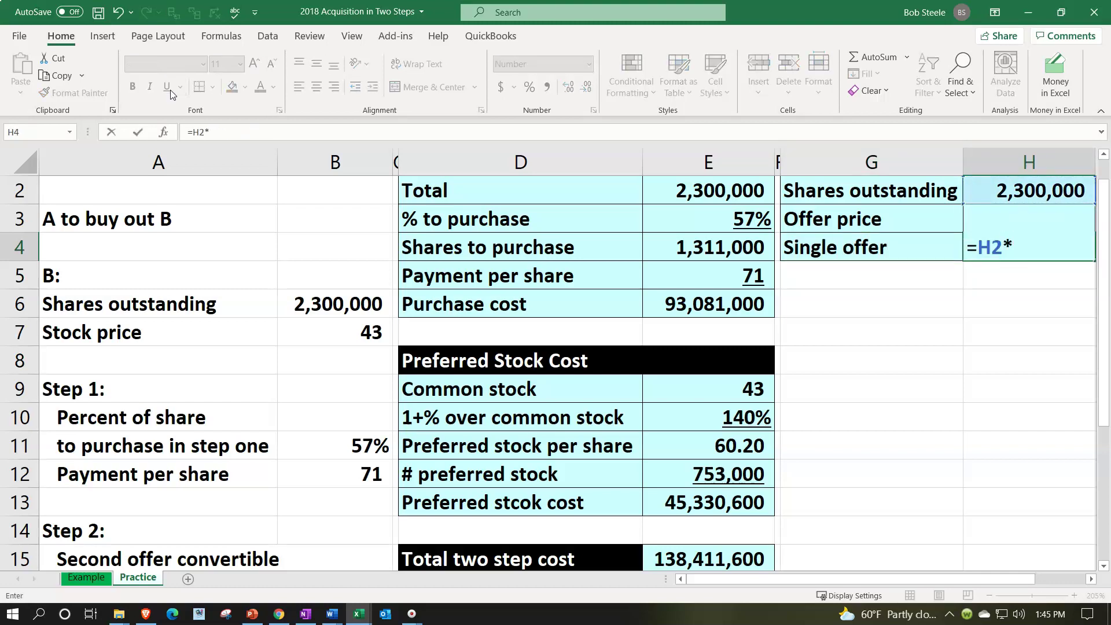
{"action": "key", "text": "Up"}
{"action": "key", "text": "Return"}
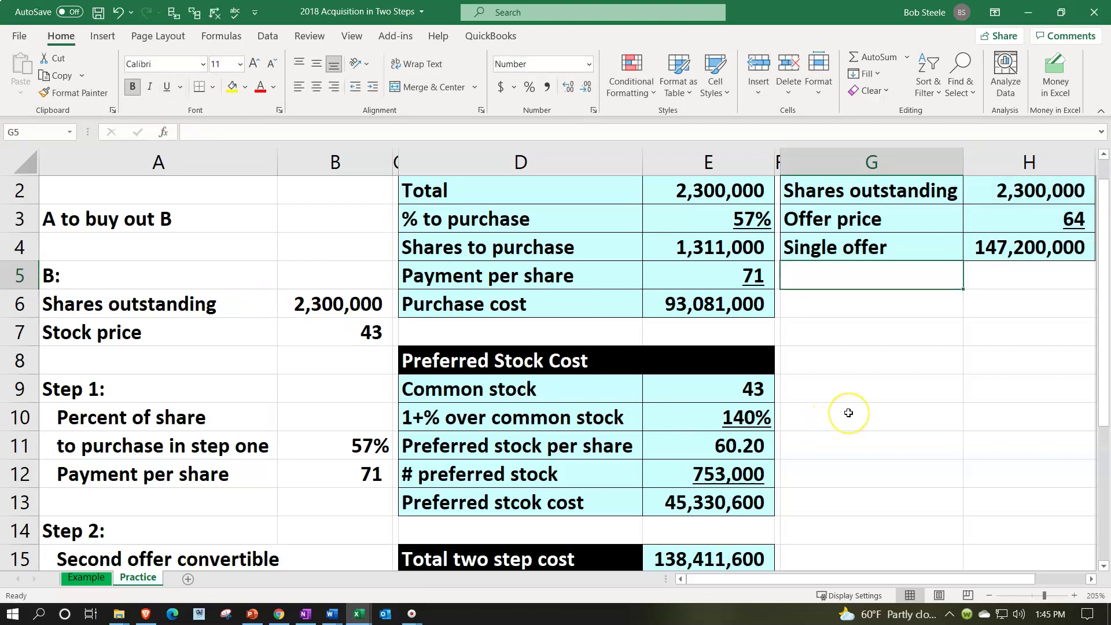
{"action": "scroll", "coordinate": [848, 413], "scroll_direction": "down", "scroll_amount": 1}
{"action": "scroll", "coordinate": [850, 412], "scroll_direction": "up", "scroll_amount": 1}
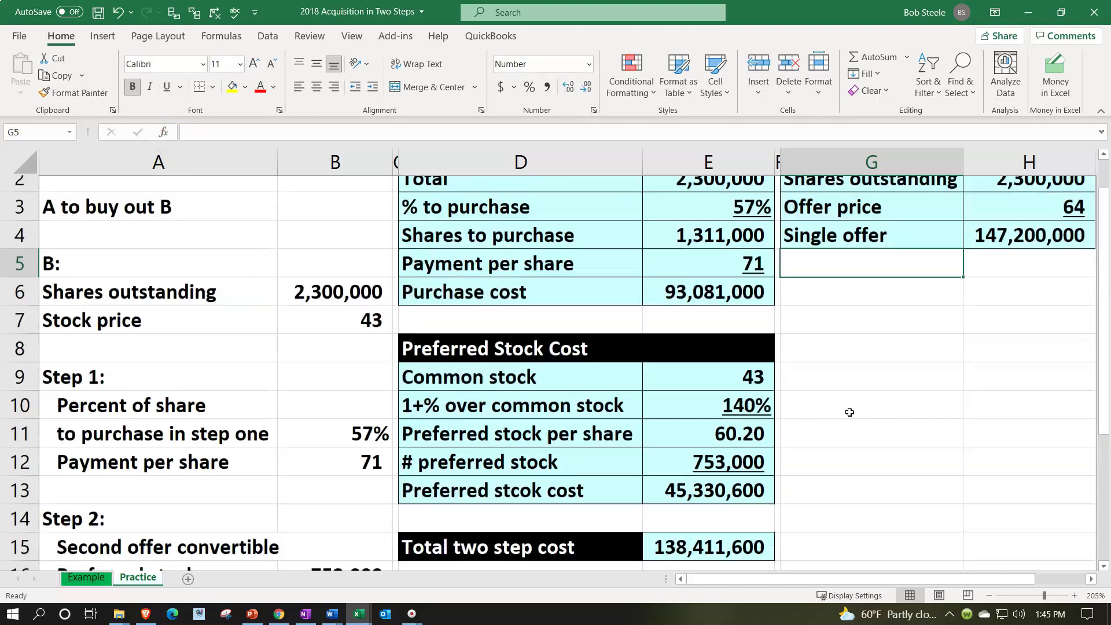
{"action": "left_click", "coordinate": [986, 248]}
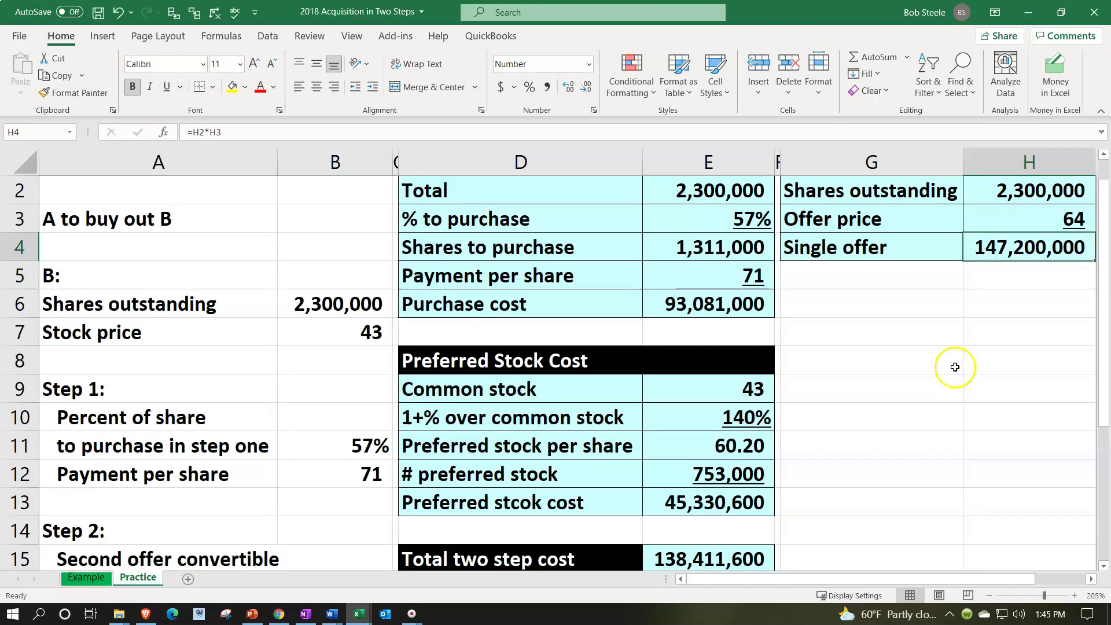
{"action": "scroll", "coordinate": [953, 369], "scroll_direction": "down", "scroll_amount": 1}
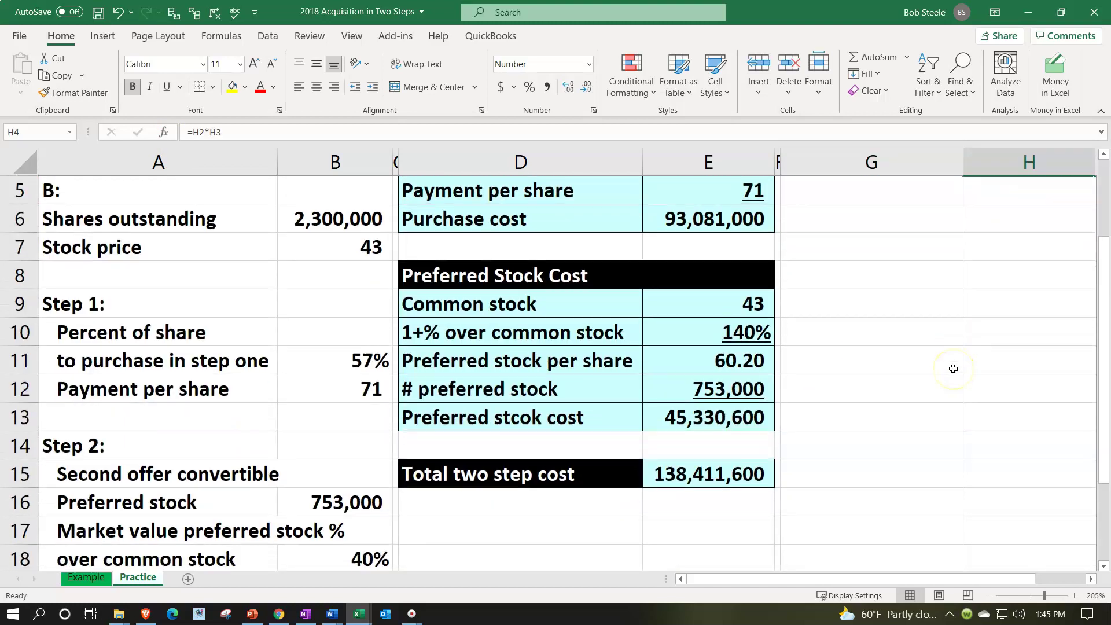
{"action": "left_click", "coordinate": [743, 472]}
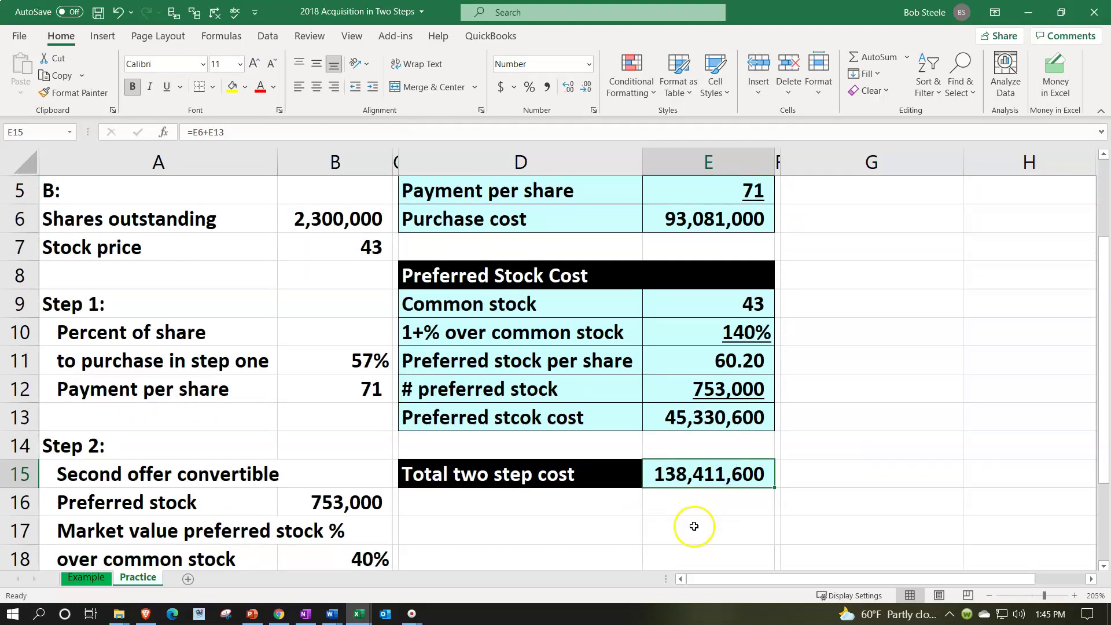